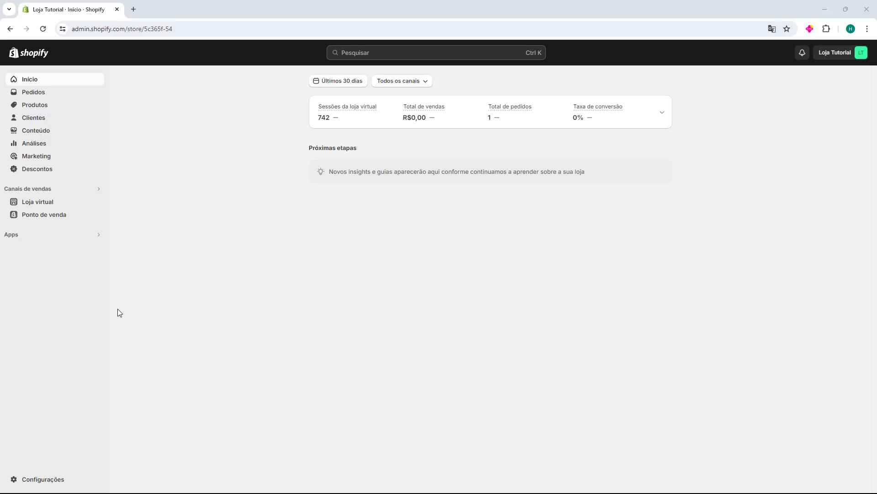
Step: Open the Shopify App Store from the store's apps and sales channels settings
left_click(43, 480)
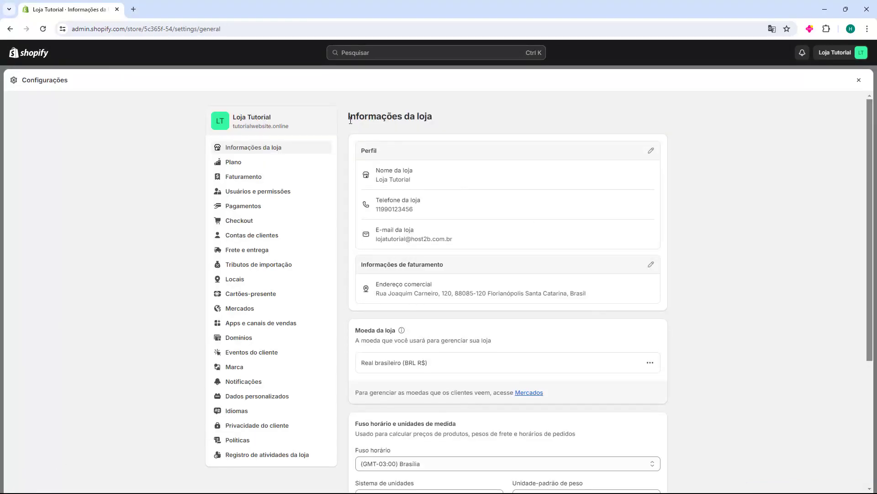
left_click_drag(350, 120, 419, 120)
left_click(424, 119)
left_click(244, 327)
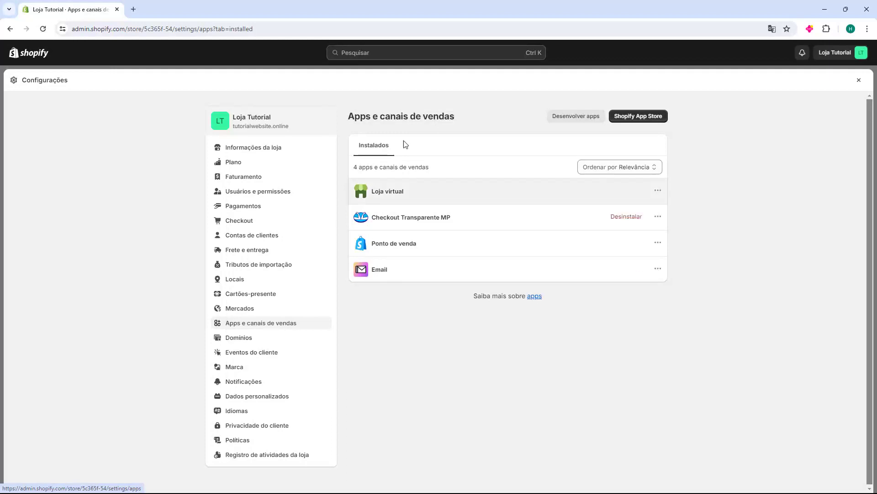
left_click(637, 121)
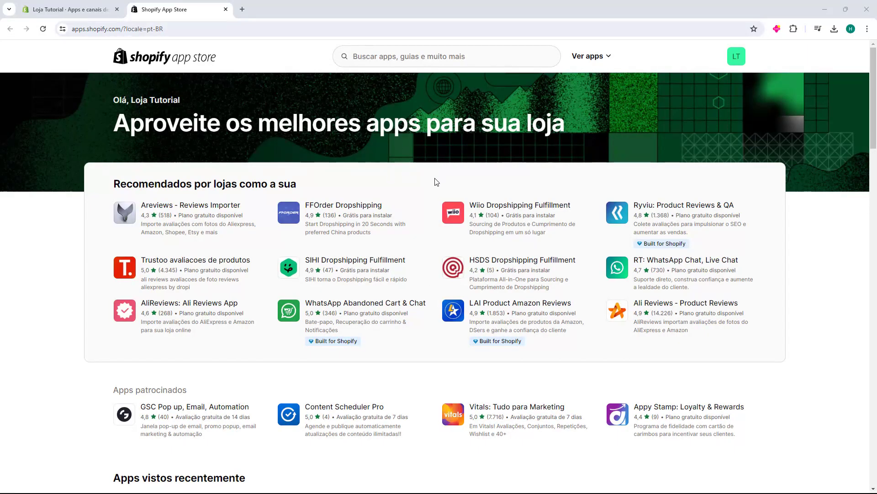
Step: Search the app store for "judge.me" and open the Judge.me Product Reviews listing
left_click(365, 56)
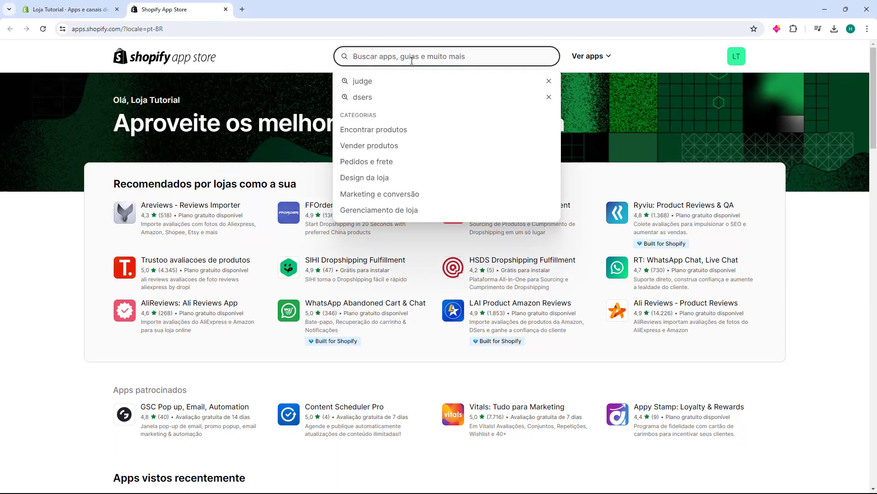
type("jud")
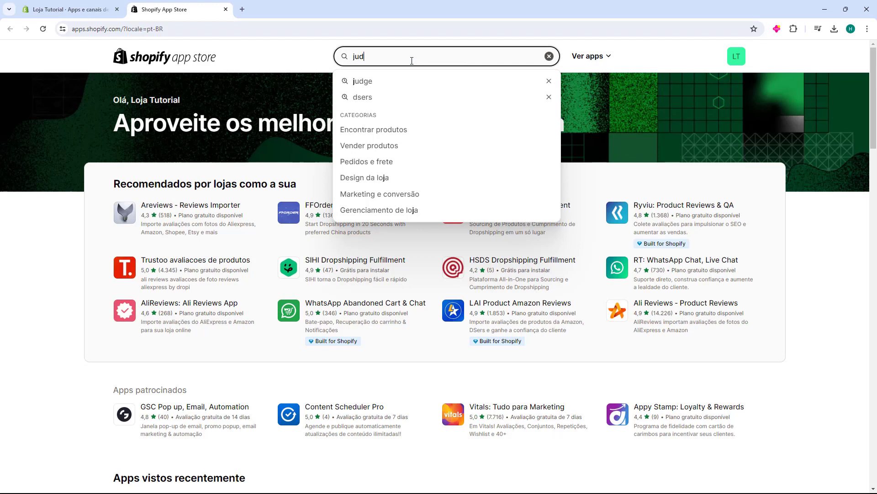
type("ge.me")
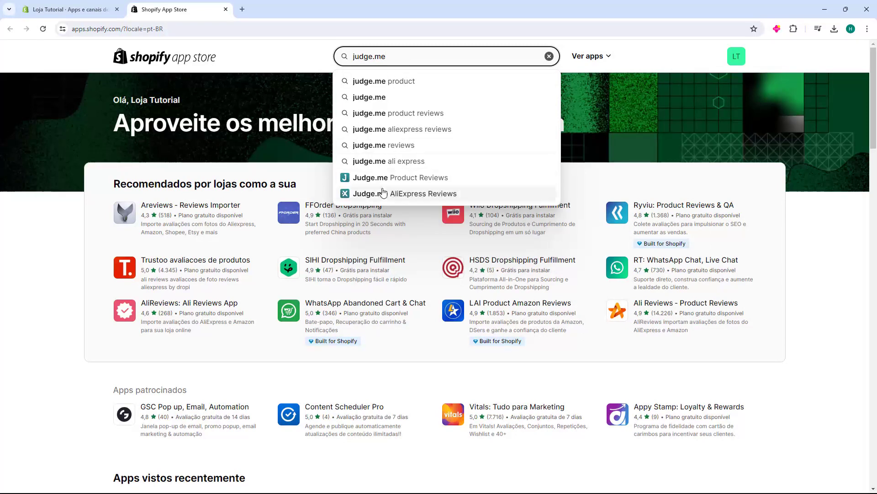
key("Return")
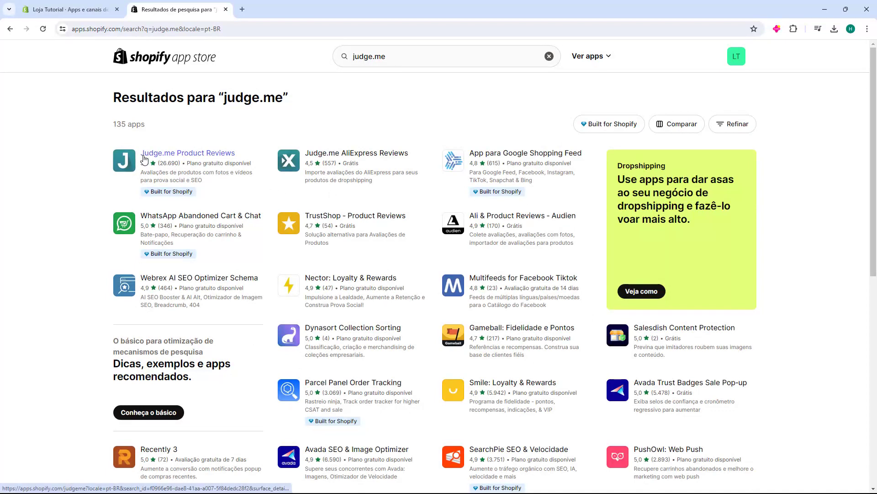
left_click(191, 159)
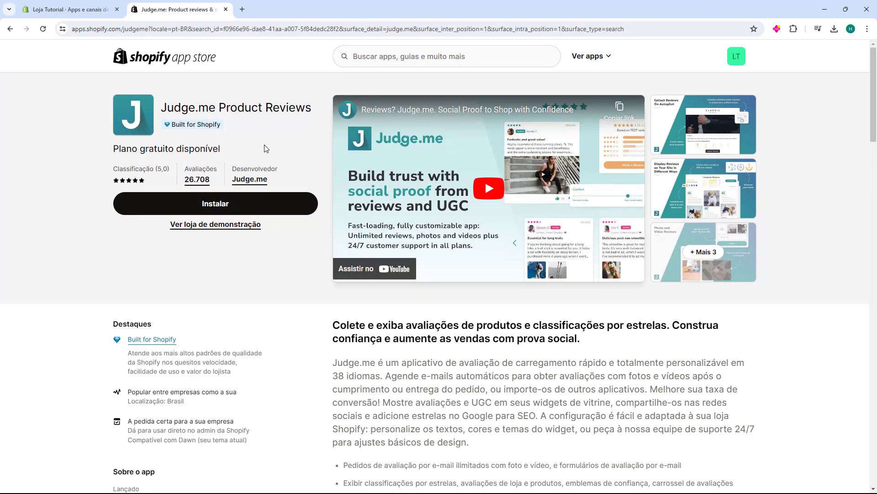
Step: Review the pricing plans for Judge.me Product Reviews, then install the app and approve its requested data access
scroll(272, 151, "down", 10)
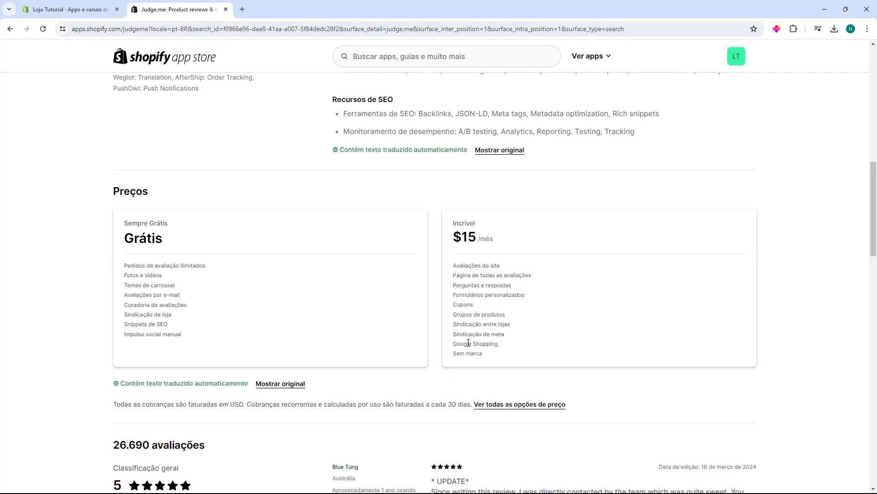
scroll(389, 349, "up", 10)
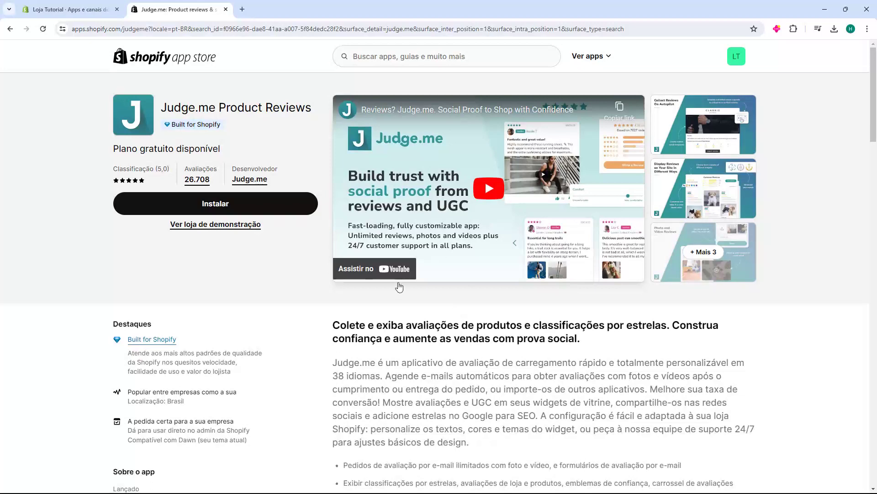
left_click(214, 208)
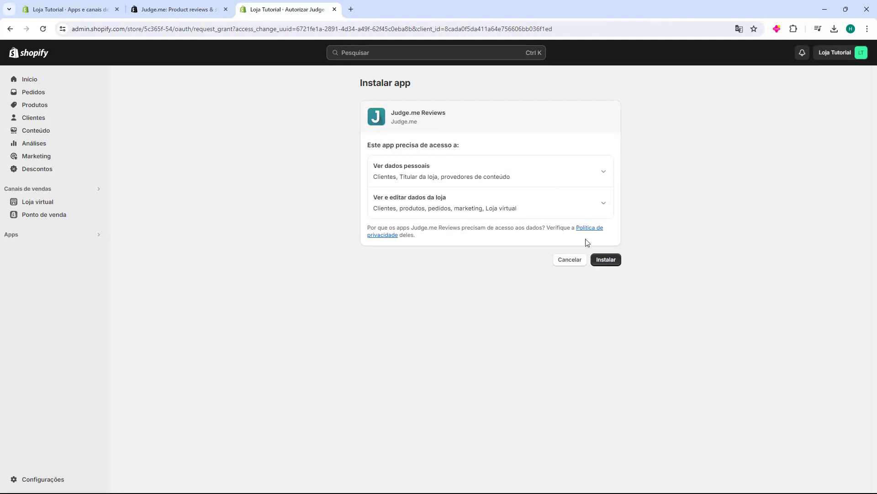
left_click(605, 264)
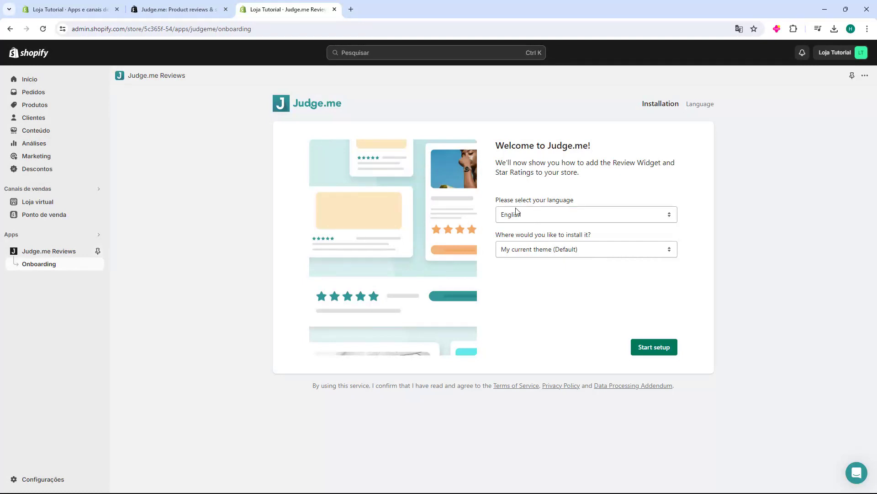
Step: Set the Judge.me language to Portuguese, choose My current theme (Default) as the install location, and start the setup
left_click(540, 216)
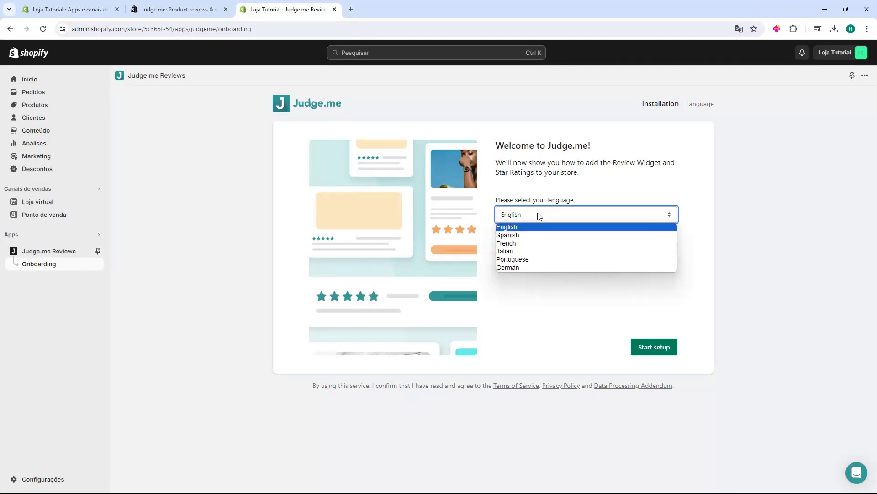
left_click(514, 260)
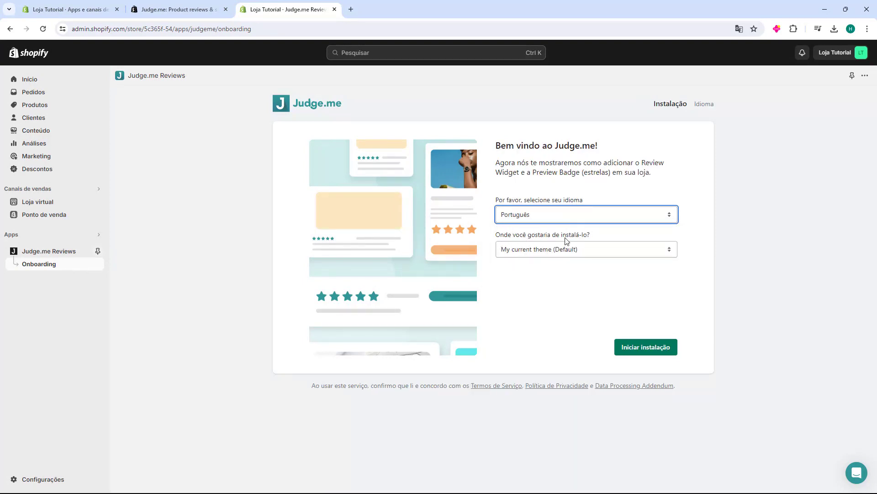
left_click(569, 253)
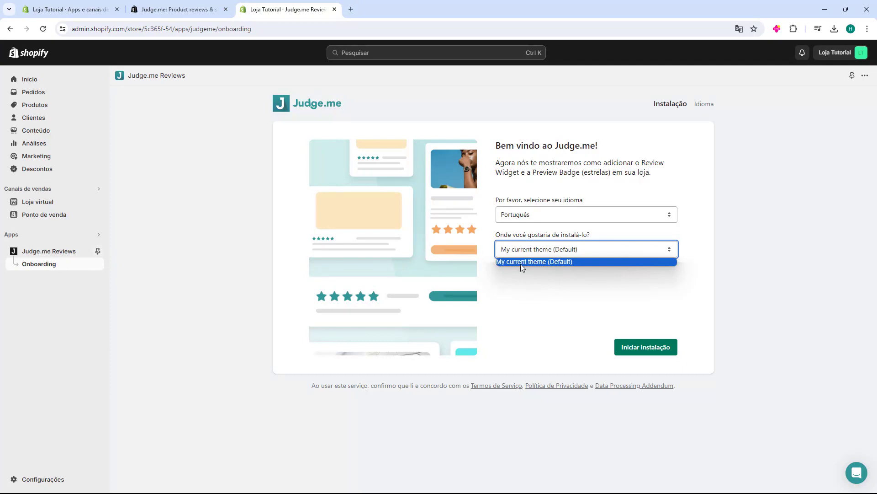
left_click(544, 262)
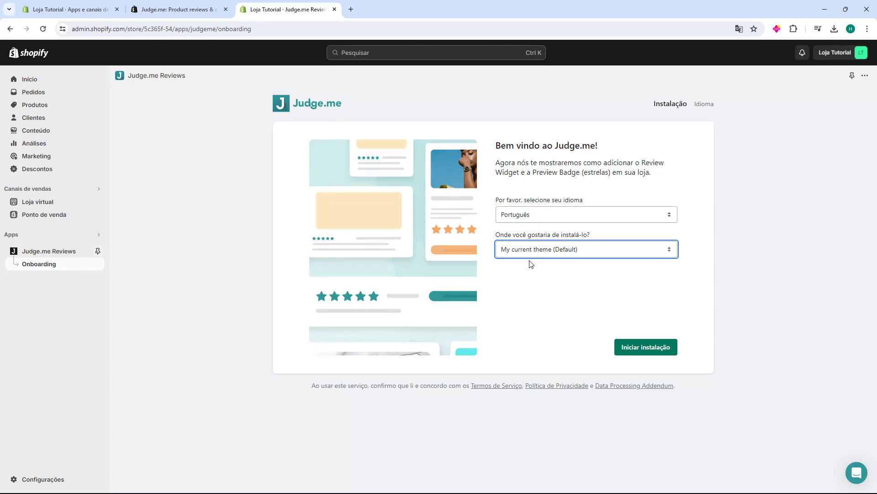
left_click(637, 354)
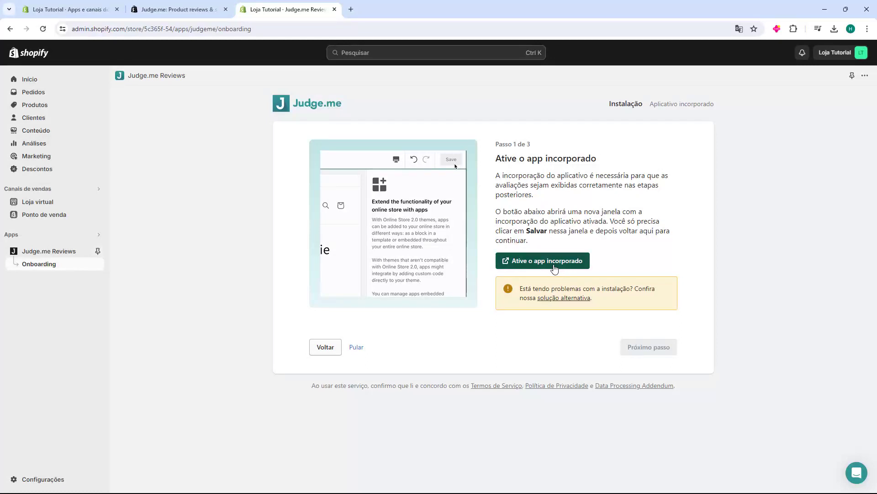
Step: Enable the Judge.me app embed in the Dawn theme, save it, and advance the onboarding past step 1
left_click(526, 267)
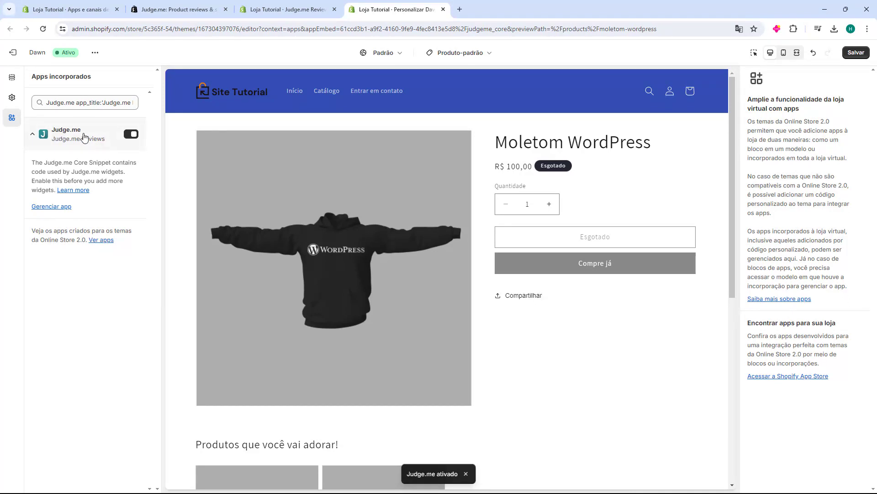
scroll(270, 192, "down", 2)
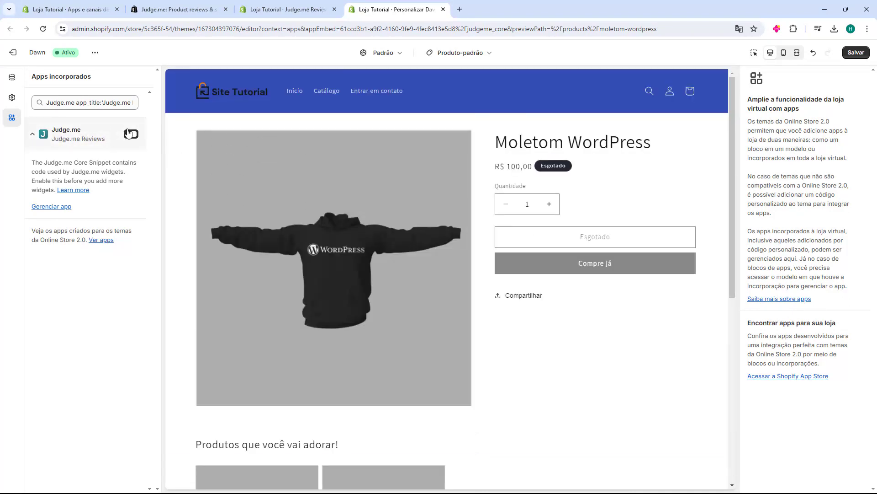
left_click(130, 133)
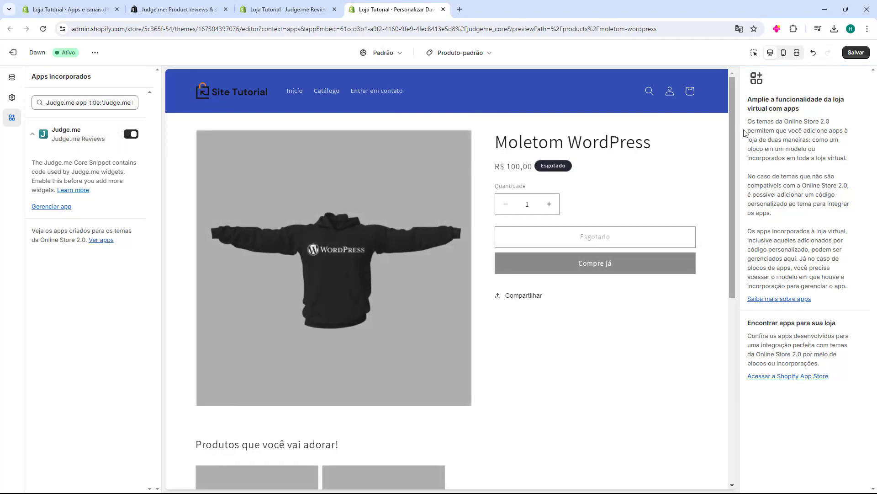
left_click(856, 53)
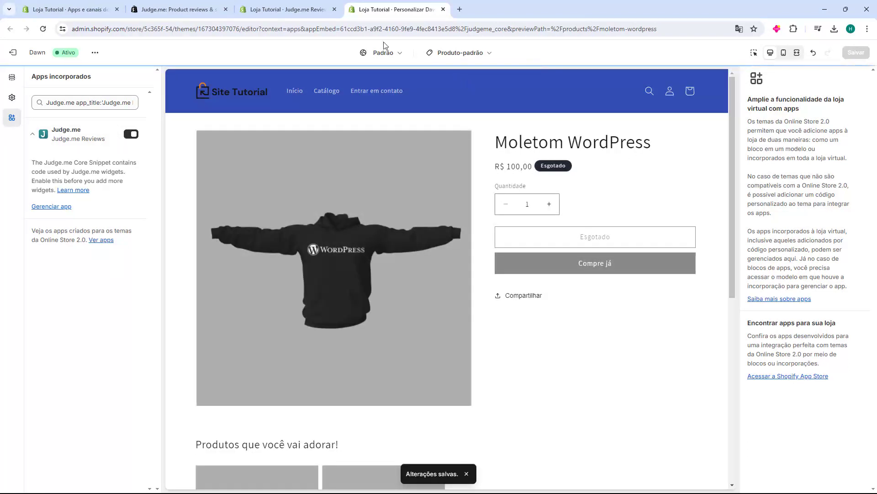
left_click(288, 9)
middle_click(374, 12)
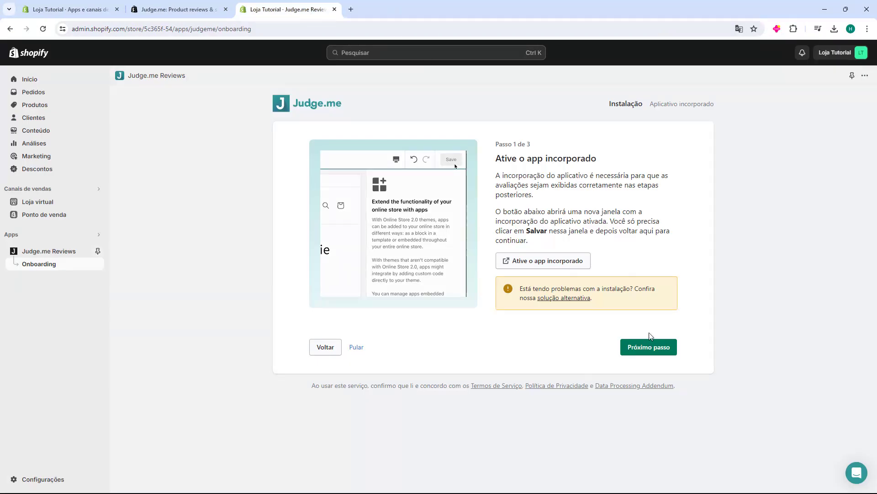
left_click(649, 354)
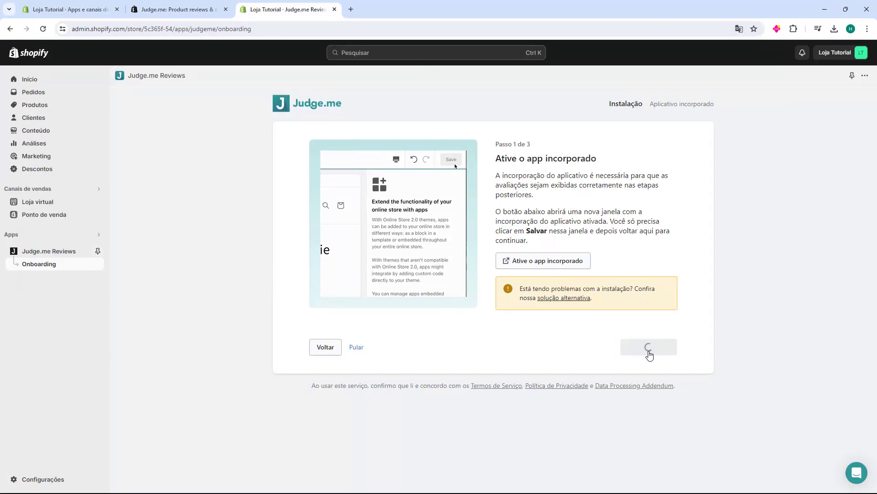
Step: Add the Judge.me Review Widget to the default product template, save the theme, and advance the onboarding past step 2
left_click_drag(496, 159, 604, 158)
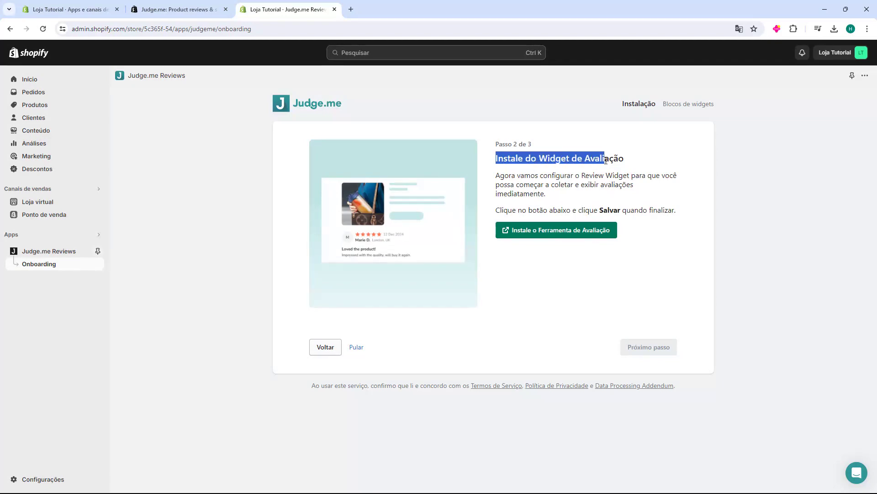
left_click(561, 238)
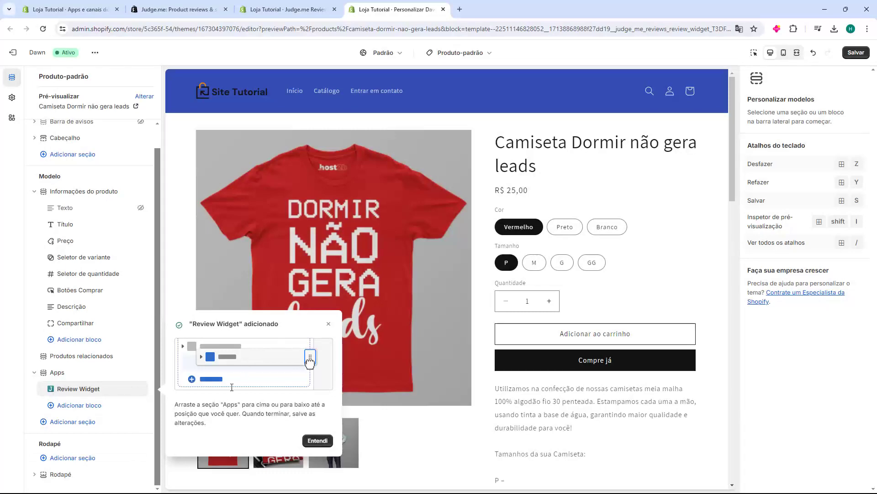
left_click(317, 440)
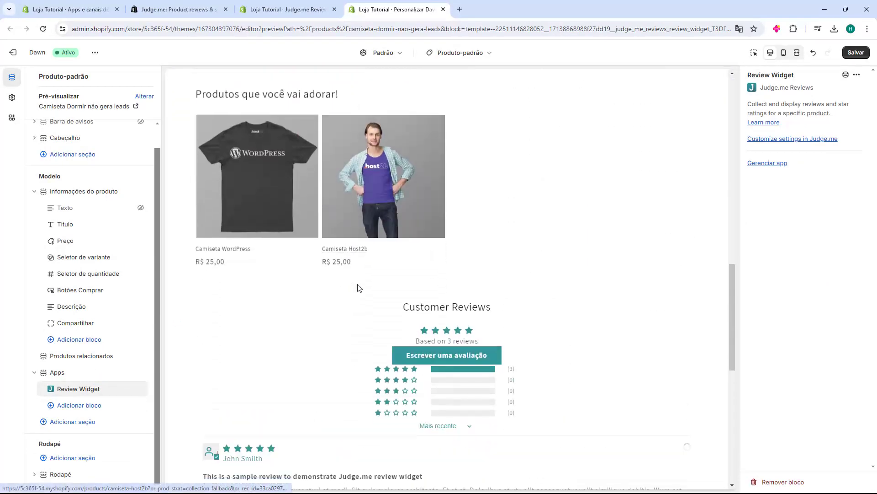
scroll(359, 287, "down", 3)
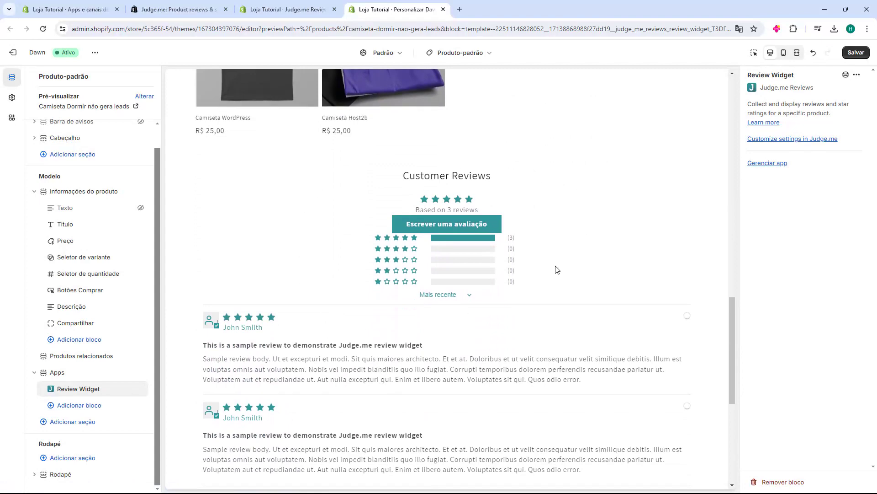
scroll(385, 224, "down", 2)
scroll(385, 306, "up", 20)
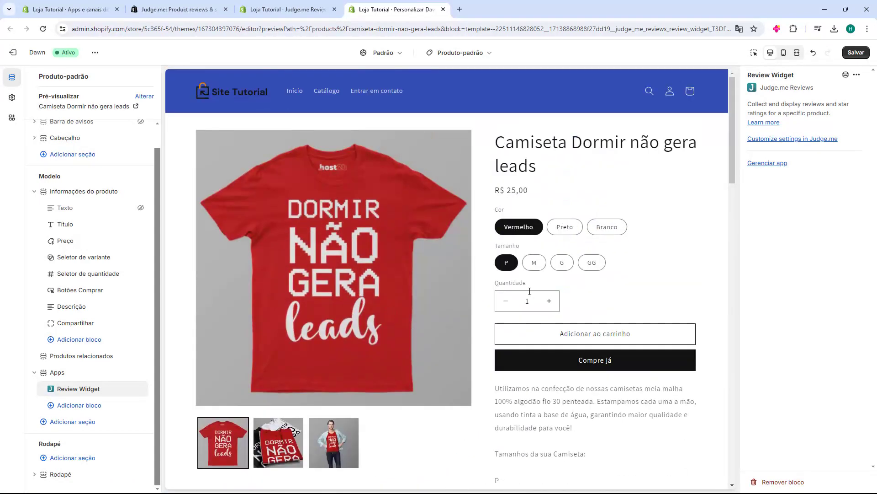
left_click(856, 53)
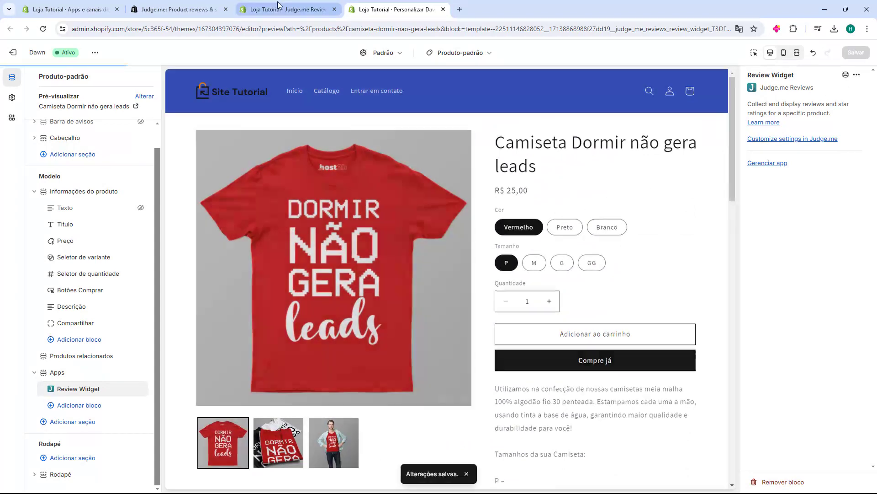
left_click(278, 5)
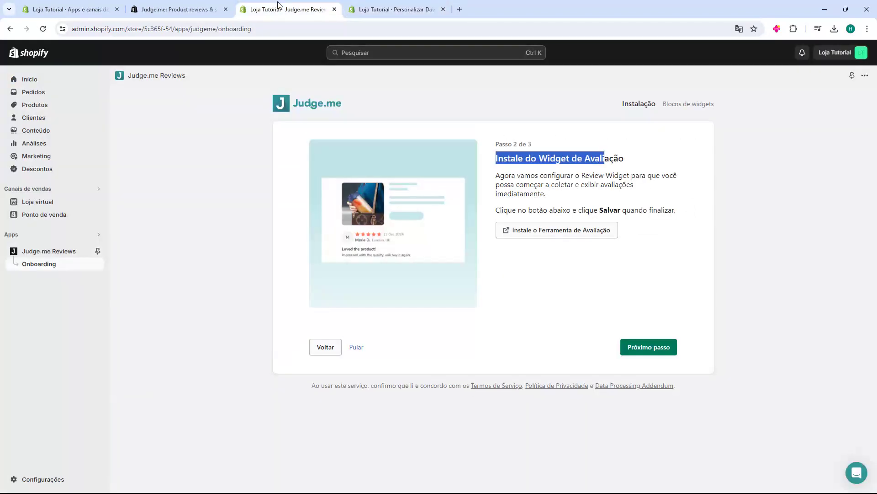
left_click(645, 352)
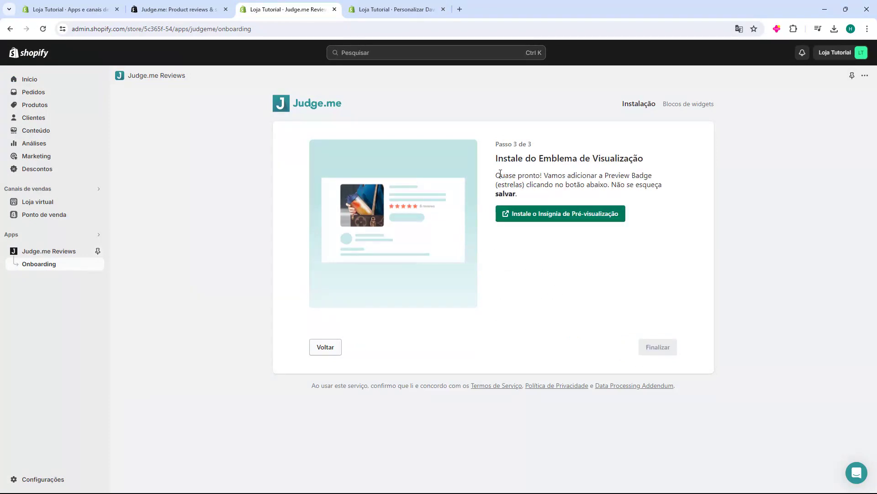
Step: Add the Judge.me Star Ratings preview badge to the default product template and check its placement in the product preview
left_click_drag(498, 163, 580, 160)
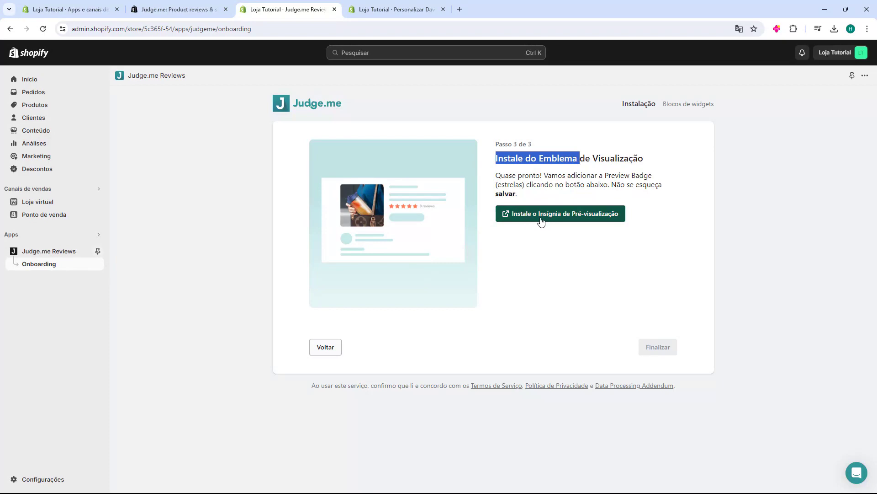
left_click(561, 219)
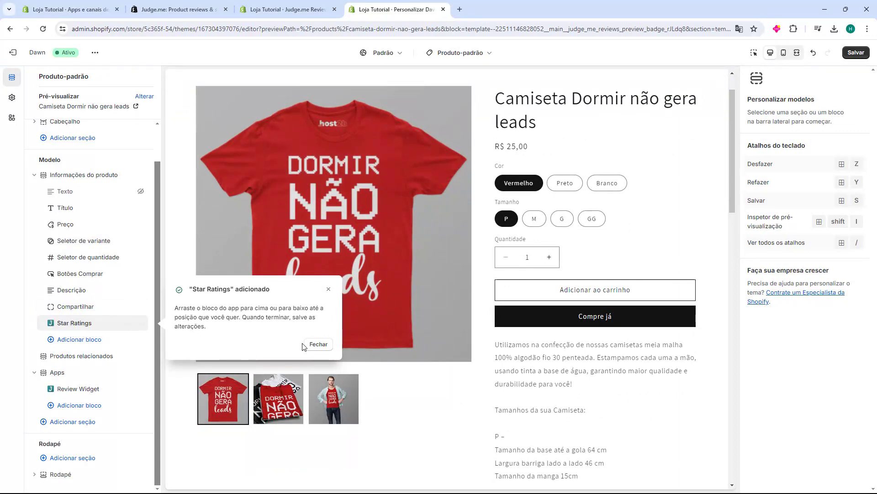
left_click(318, 344)
scroll(480, 312, "down", 3)
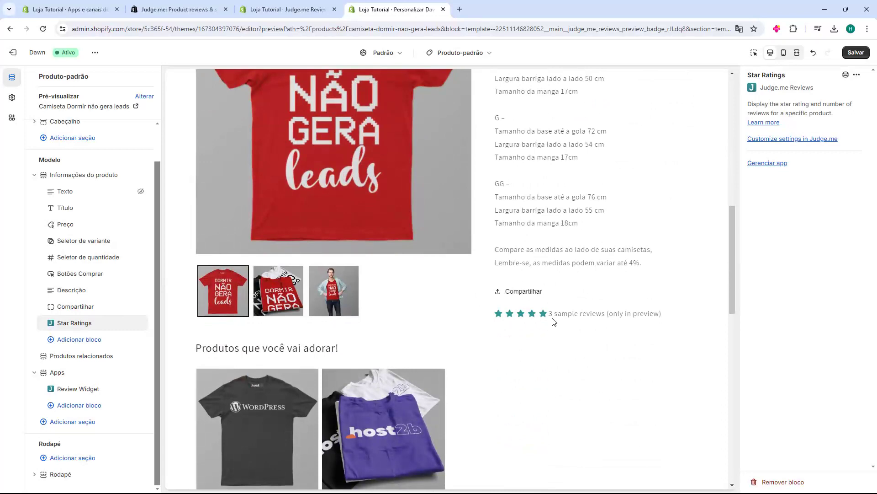
scroll(530, 315, "up", 8)
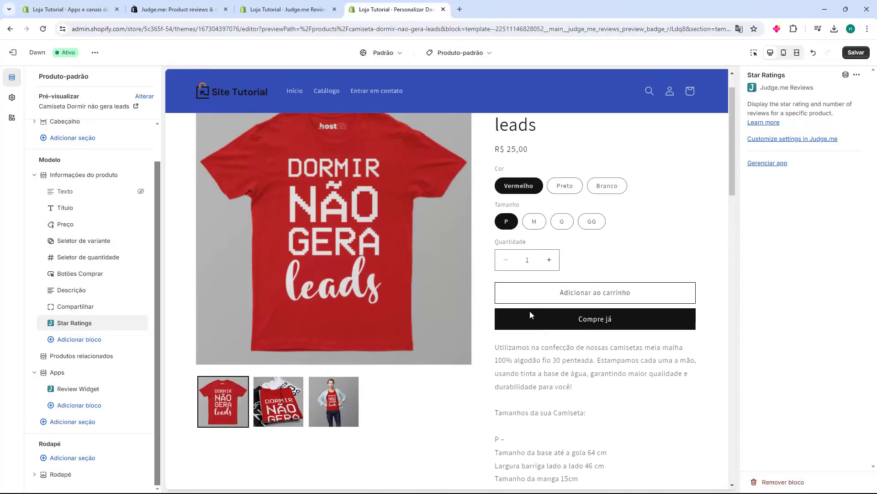
Step: Move the Star Ratings block directly below the product title in the product template and save the theme
left_click_drag(51, 322, 51, 229)
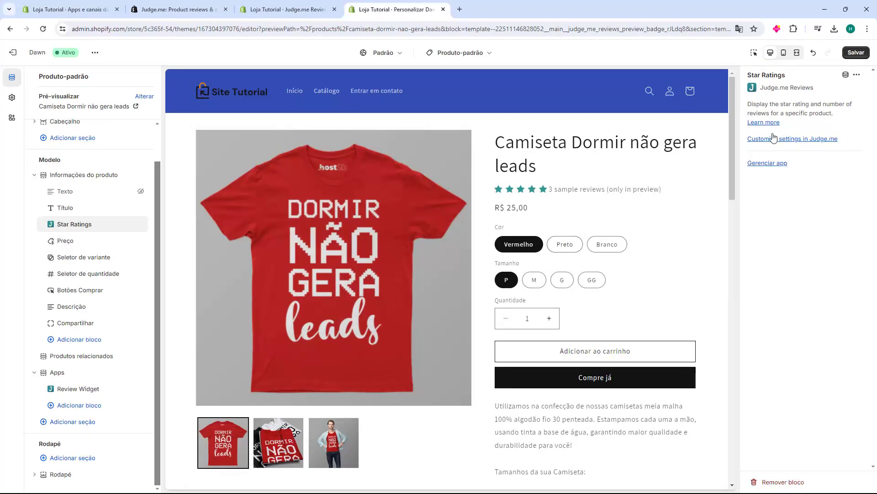
left_click(855, 56)
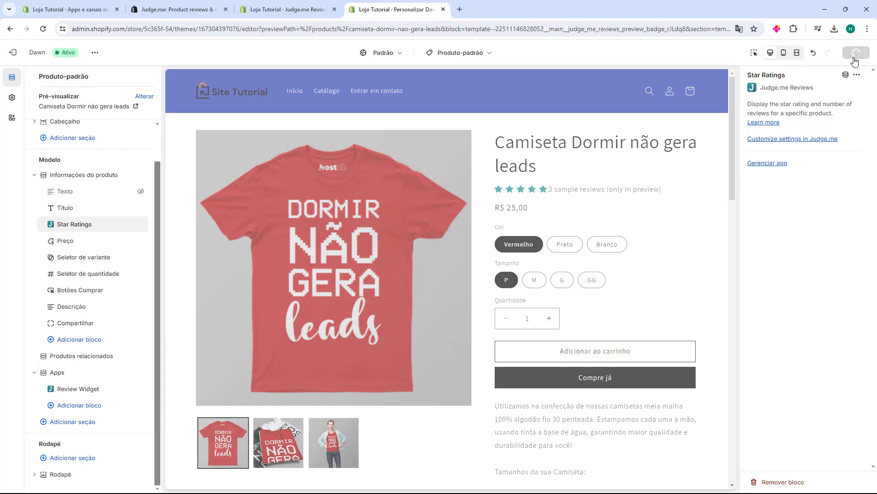
Step: Finish the Judge.me onboarding at step 3 and open the reviews dashboard (Painel de Avaliações)
left_click(315, 16)
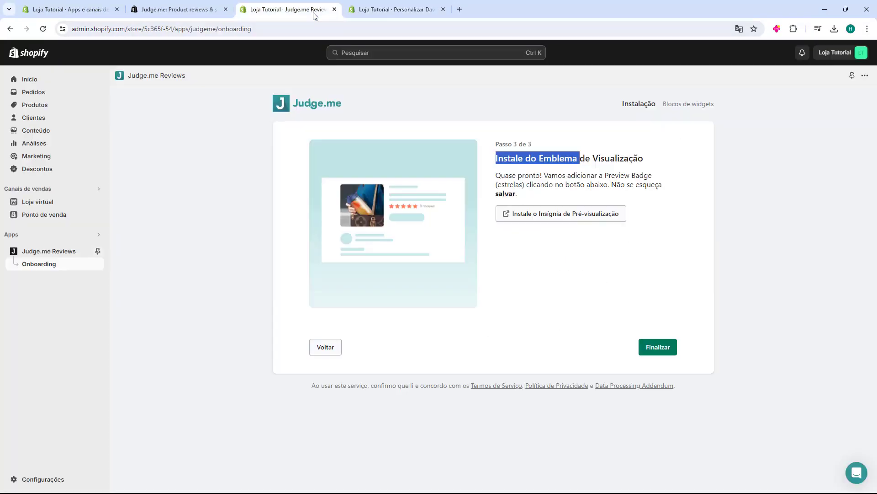
left_click(583, 314)
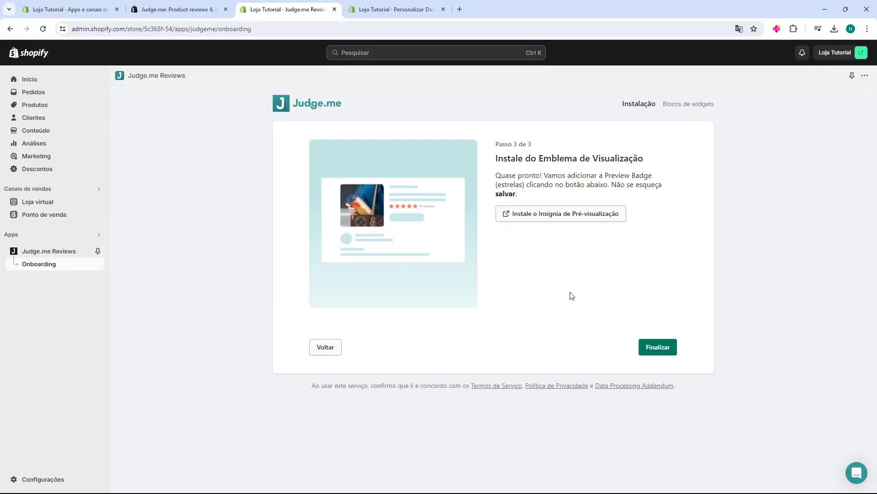
left_click(654, 351)
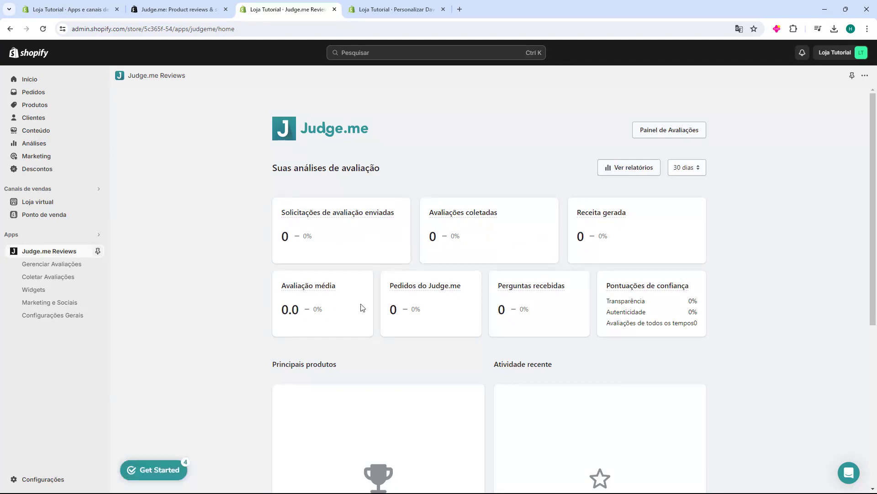
left_click(667, 135)
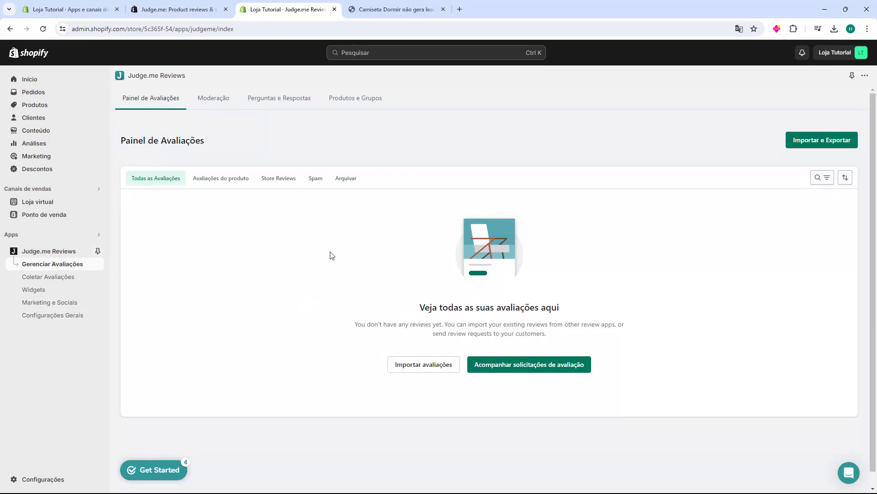
Step: Go to the live T-shirt product page and open the review form in its Avaliações de Clientes section
left_click(393, 8)
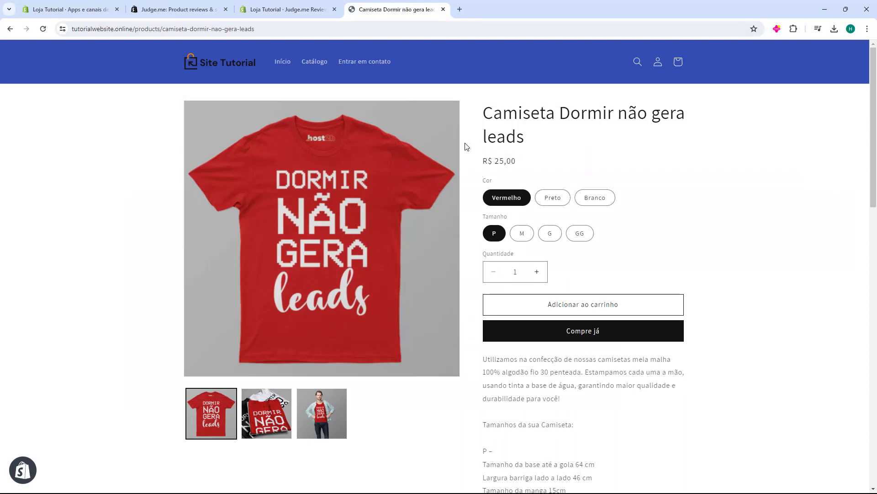
scroll(466, 146, "down", 8)
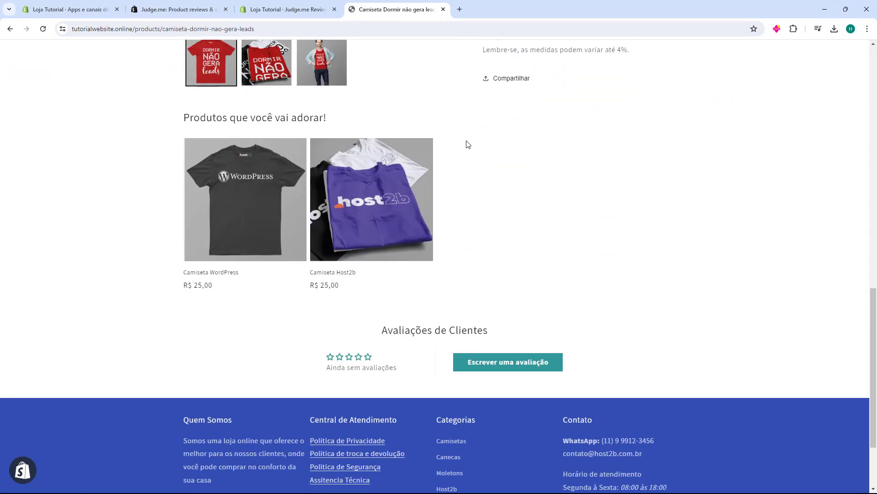
scroll(467, 144, "down", 2)
left_click_drag(382, 238, 458, 238)
left_click(441, 242)
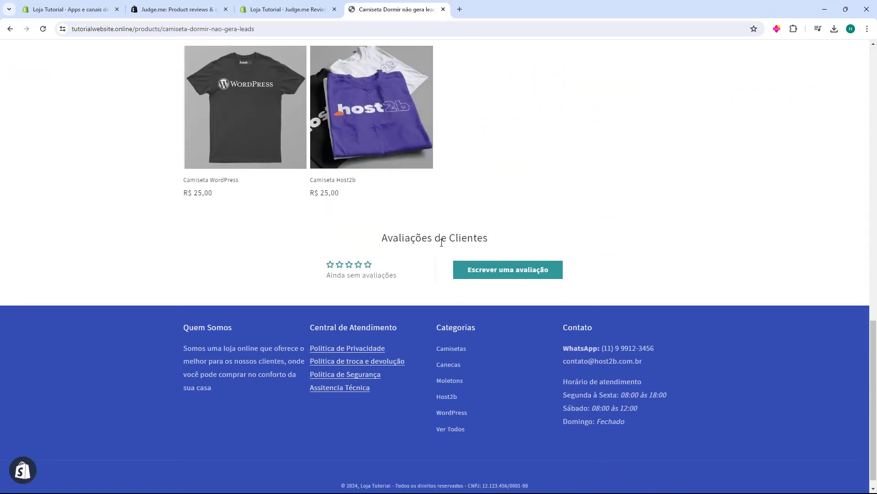
left_click(505, 273)
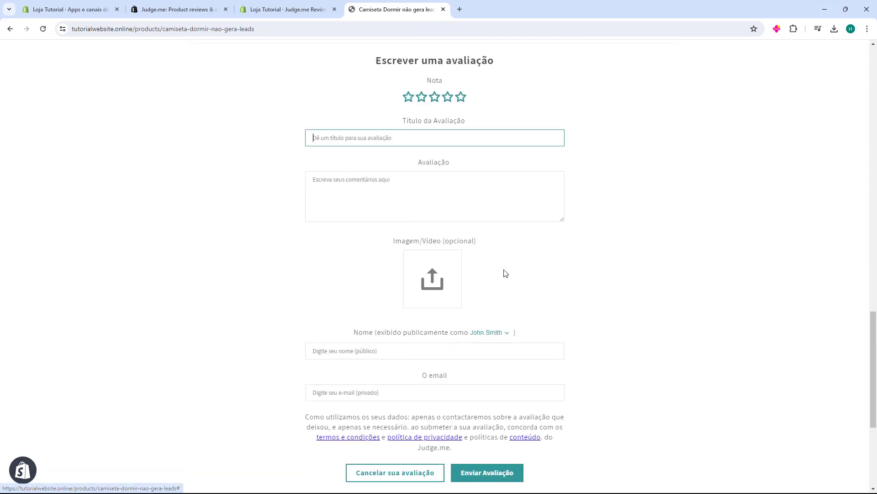
Step: Submit a five-star review titled "Exemplo de Avaliação" with the text "Esse é um texto de Exemplo de avaliação" and the reviewer's name and e-mail
scroll(425, 217, "up", 2)
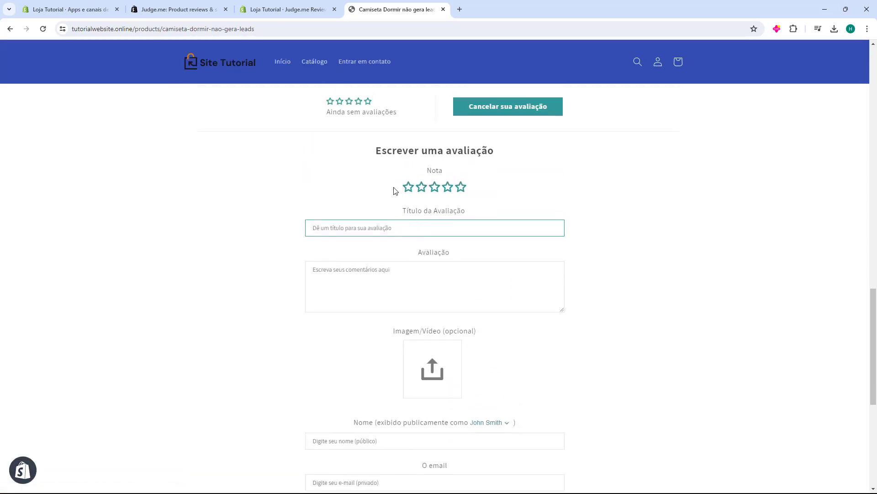
left_click(461, 186)
scroll(431, 227, "down", 2)
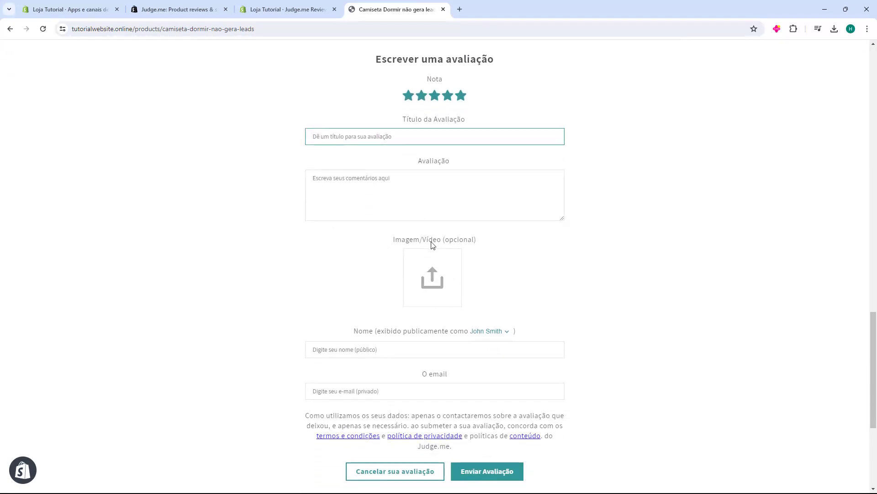
scroll(432, 245, "down", 1)
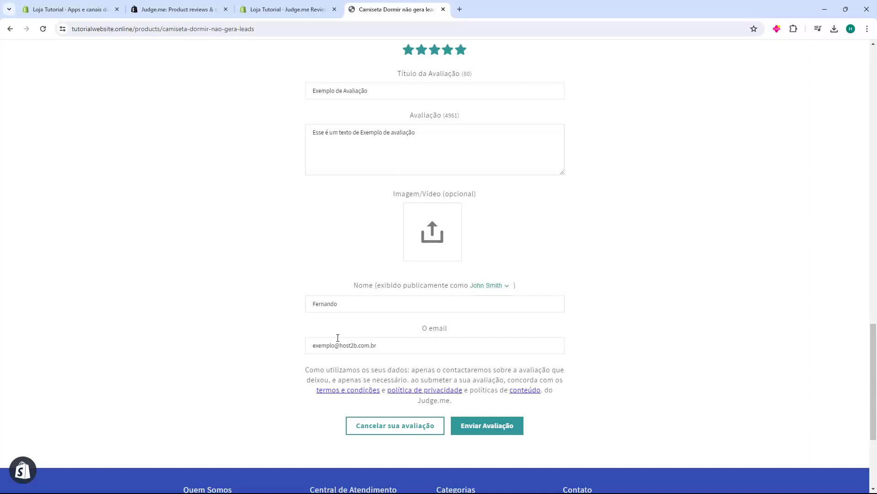
scroll(320, 337, "up", 2)
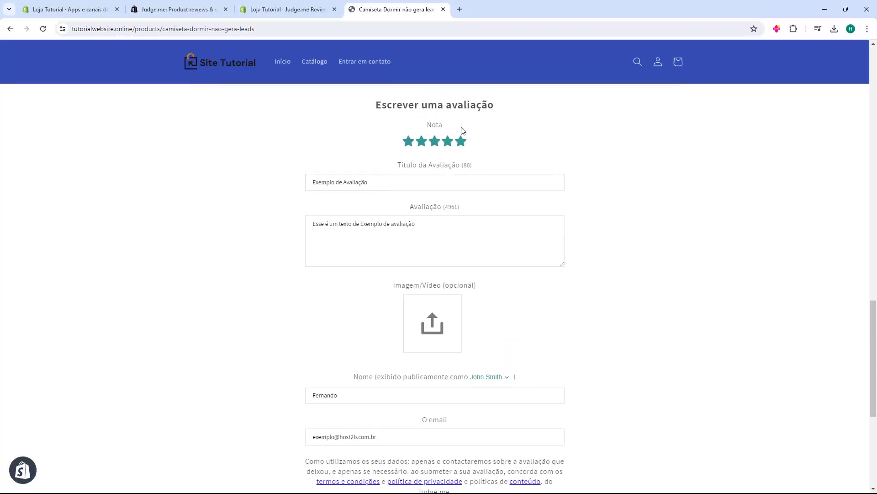
scroll(421, 220, "down", 3)
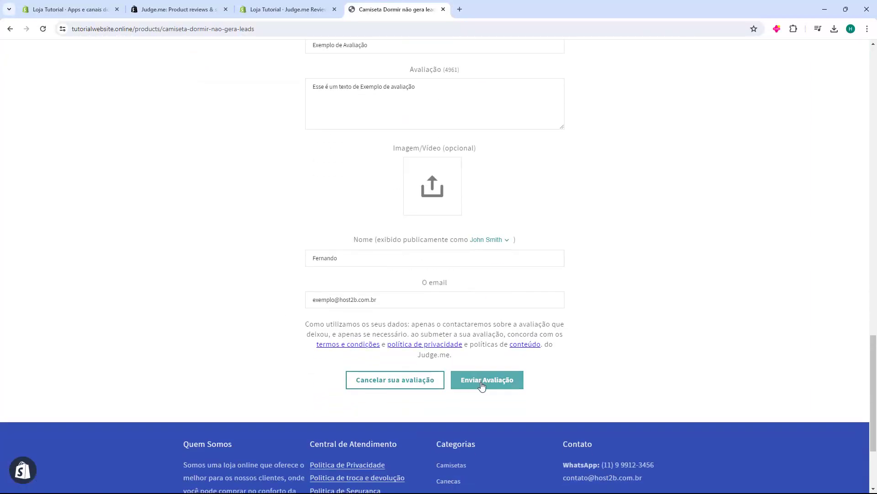
left_click(487, 387)
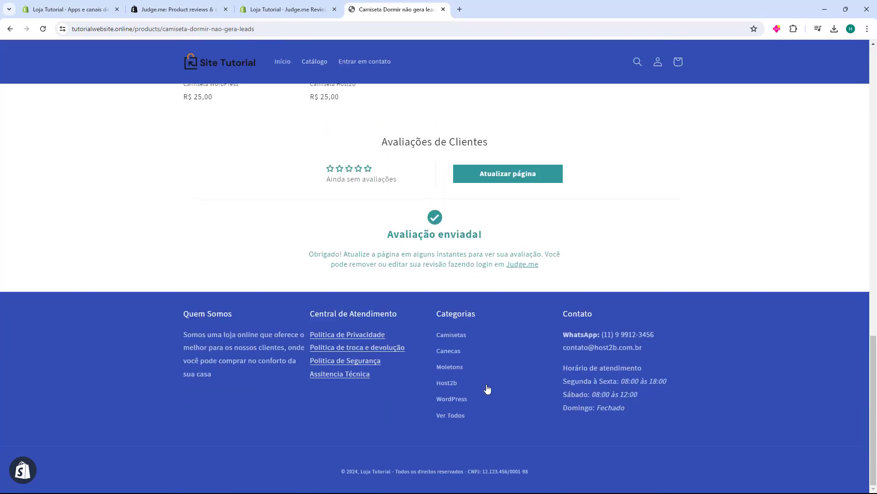
Step: Check the submitted review in the refreshed Judge.me reviews dashboard and on the reloaded product page
left_click(323, 15)
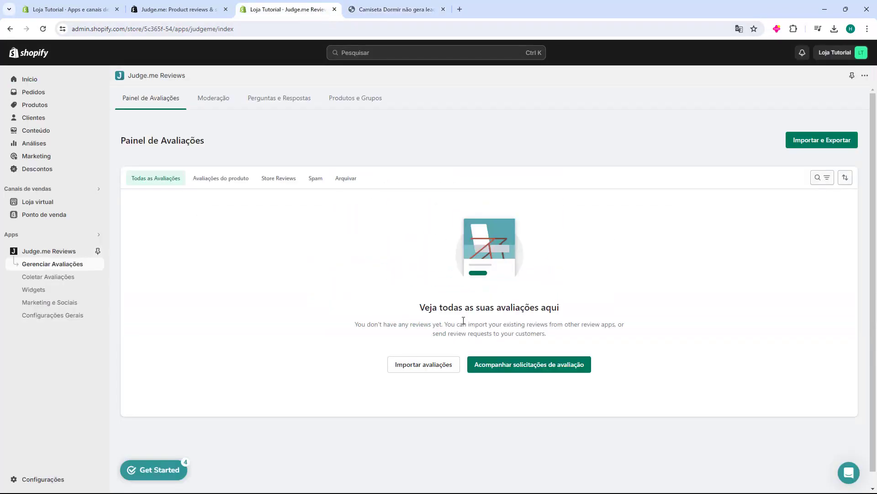
left_click(43, 29)
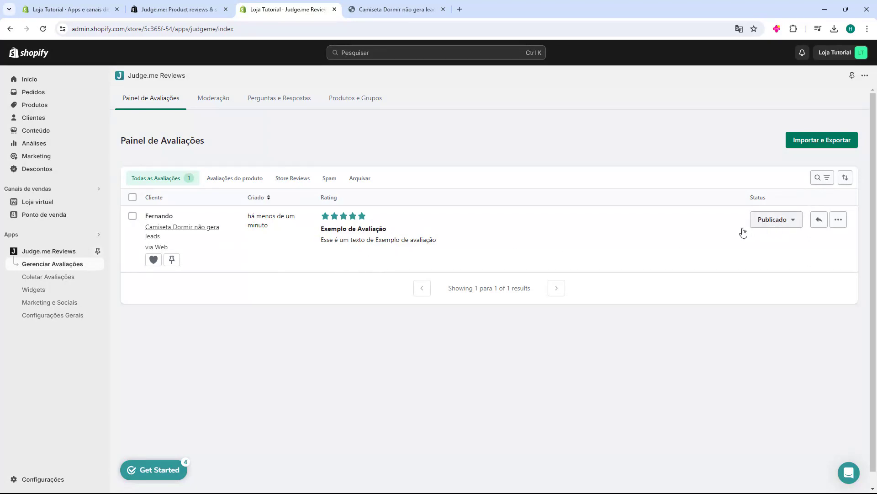
left_click(397, 9)
left_click(44, 27)
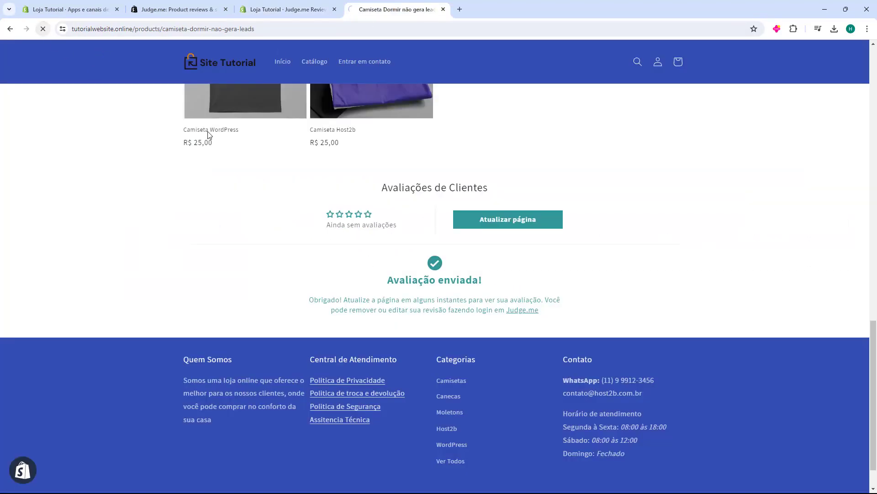
left_click(505, 162)
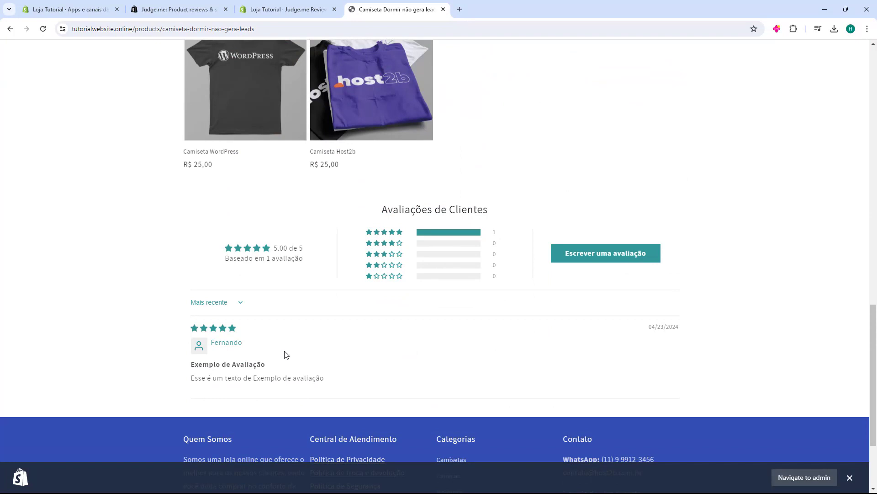
Step: Open the settings of the star rating badge (Distintivo de classificação por estrelas) from the Judge.me widgets overview
key("ctrl+shift+Tab")
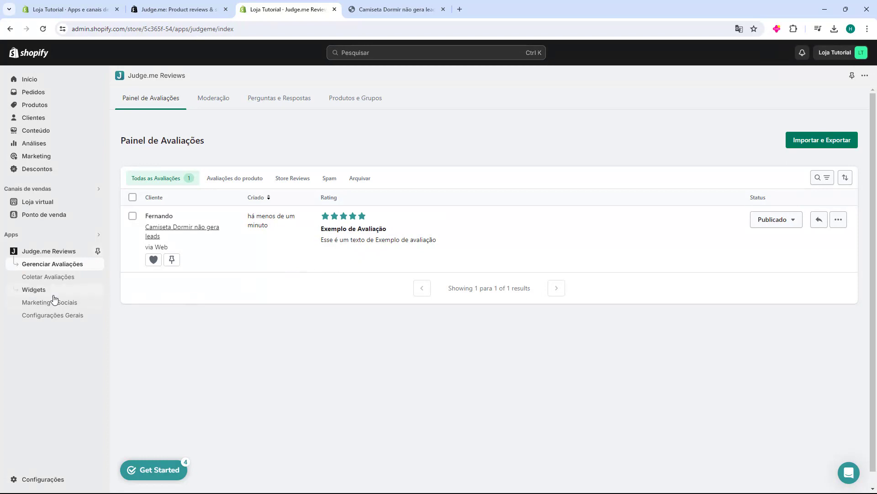
left_click(30, 289)
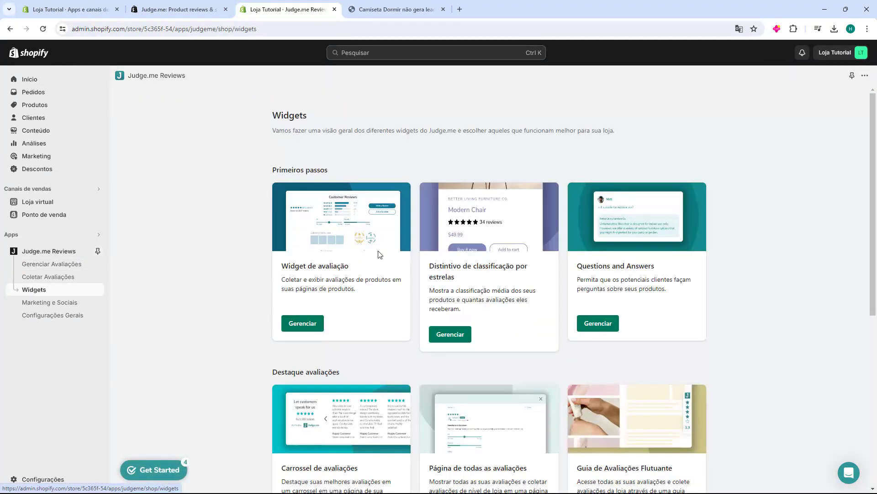
left_click_drag(282, 264, 336, 266)
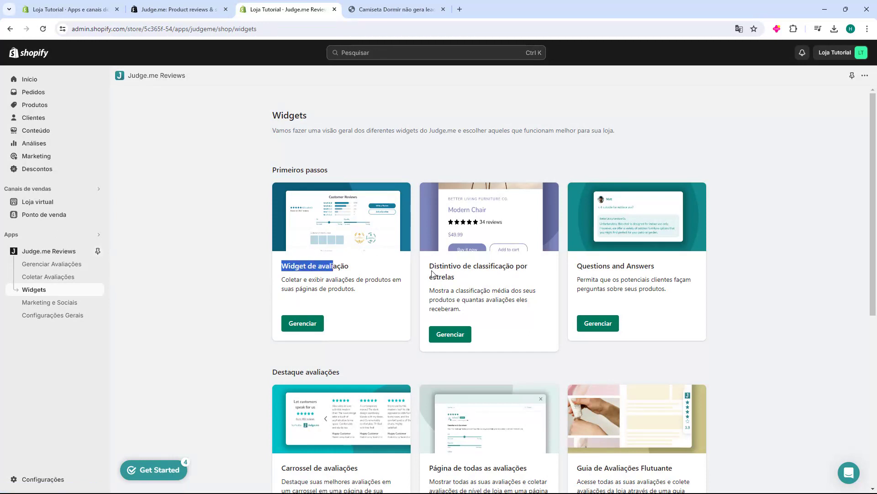
left_click_drag(430, 266, 455, 270)
left_click(460, 276)
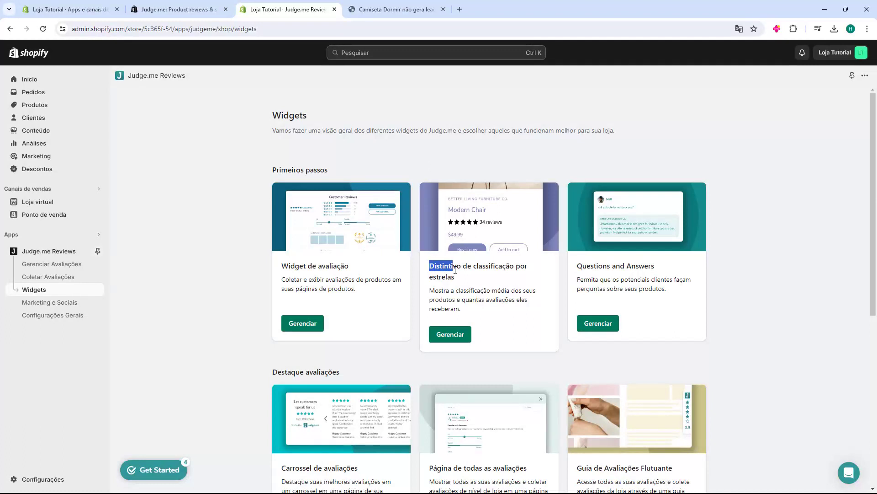
left_click(450, 334)
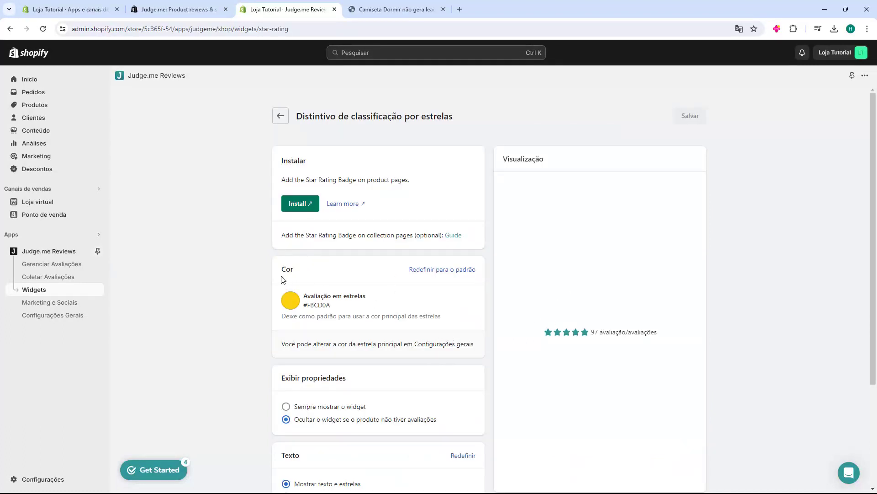
Step: Set the star colour of the rating badge to yellow #FFD400
left_click(293, 305)
left_click_drag(347, 245, 365, 191)
left_click(557, 311)
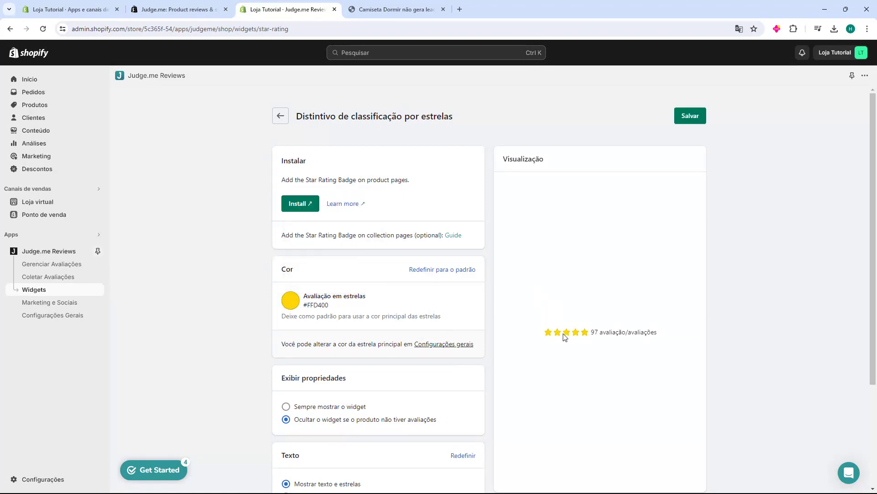
Step: Examine the star rating badge's display properties and text options
scroll(273, 308, "down", 2)
left_click_drag(281, 286, 326, 286)
left_click(248, 301)
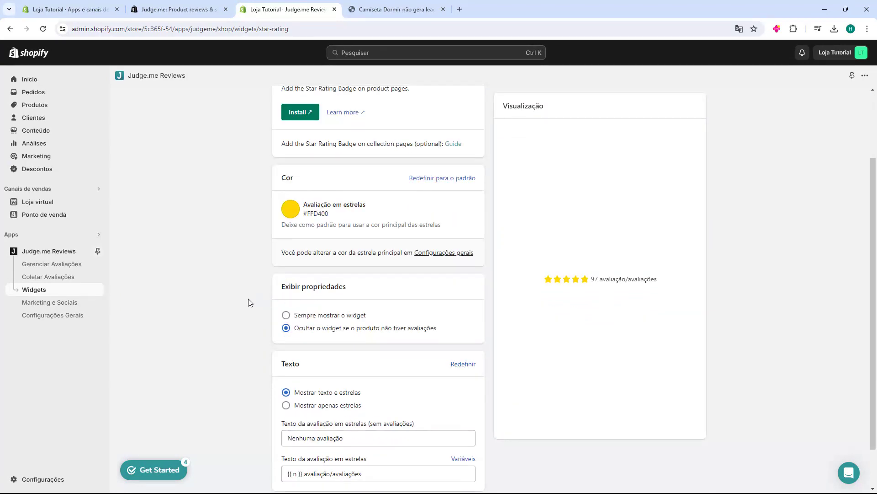
scroll(261, 306, "down", 1)
left_click_drag(279, 318, 307, 320)
left_click(316, 323)
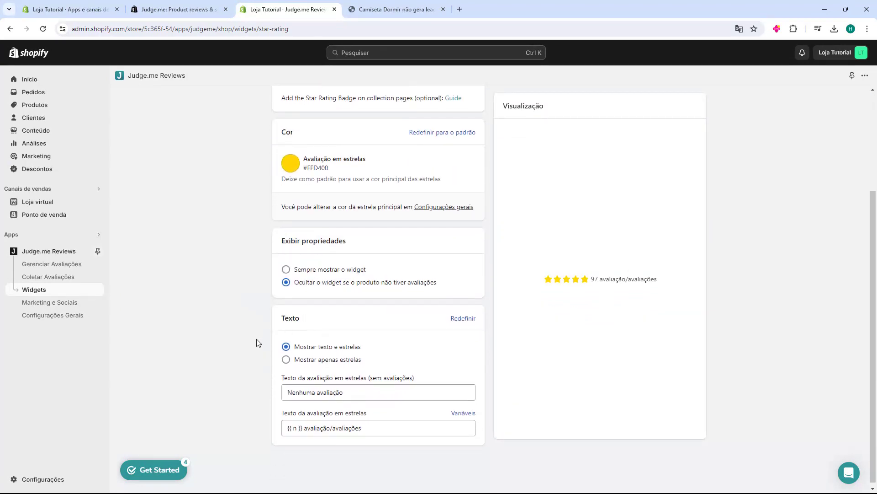
scroll(257, 343, "down", 1)
scroll(263, 344, "up", 3)
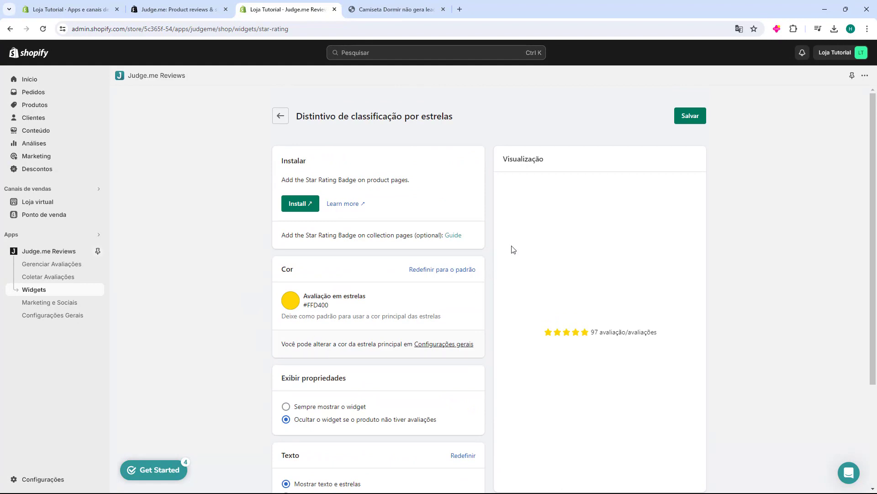
Step: Save the star rating badge settings and open the Review Widget (Widget de avaliação) settings
left_click(687, 123)
left_click(281, 116)
left_click_drag(283, 267, 332, 270)
left_click(329, 272)
left_click(414, 12)
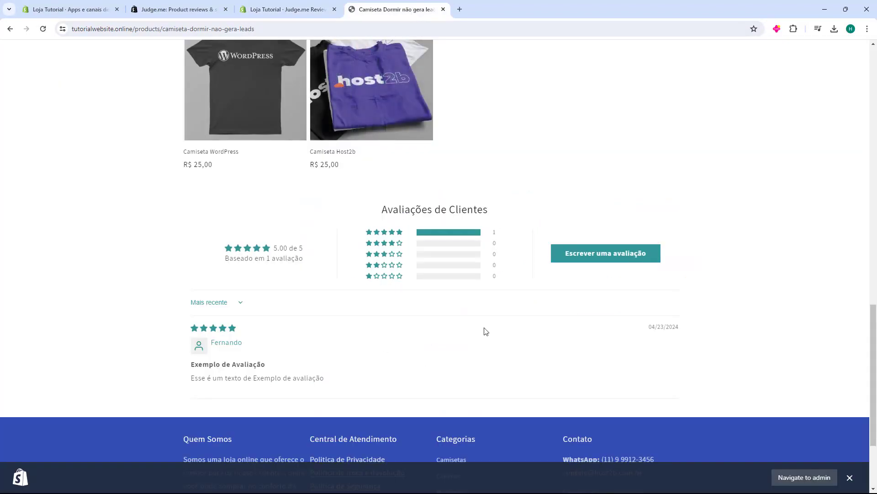
key("ctrl+shift+Tab")
left_click(296, 323)
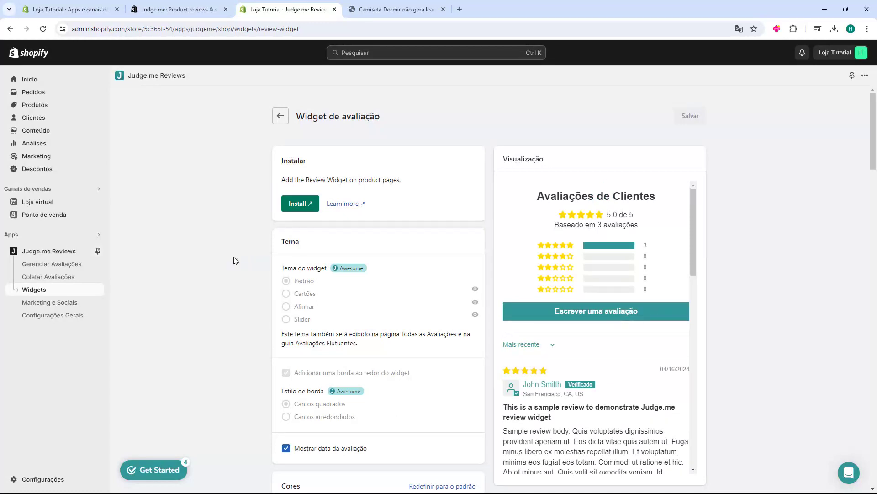
Step: Set the Review Widget's primary colour to near-black #0D0D0D
scroll(258, 348, "down", 3)
scroll(292, 375, "down", 2)
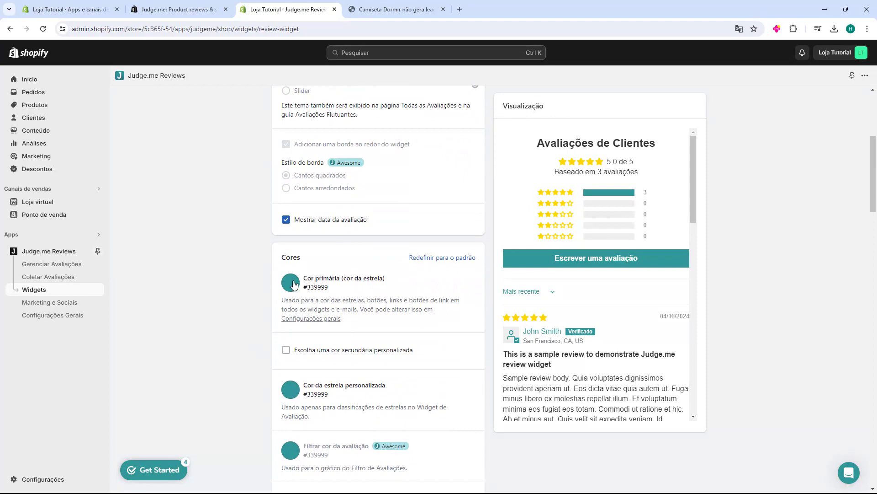
left_click(293, 284)
mouse_move(338, 327)
left_mouse_down()
mouse_move(328, 326)
mouse_move(293, 372)
left_mouse_up()
Step: Examine the Review Widget's remaining colour, text, photo and video, medals, search, review origin and custom form settings
scroll(274, 296, "down", 2)
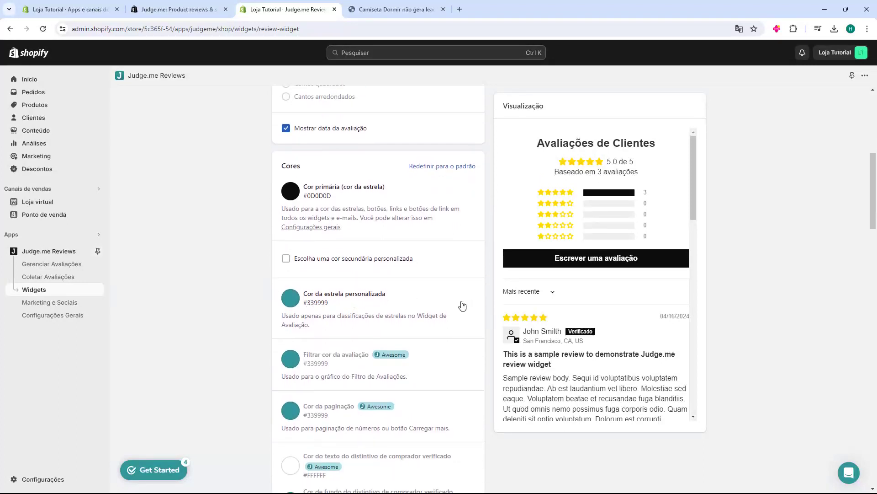
scroll(260, 302, "down", 3)
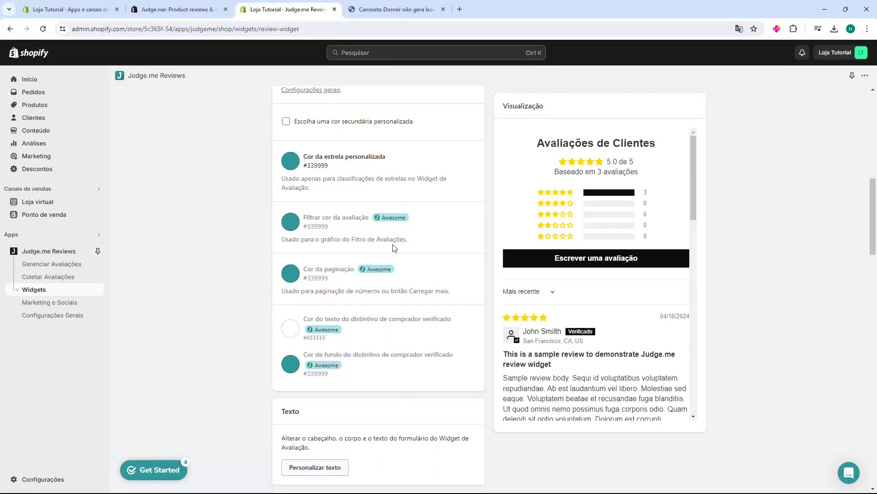
scroll(391, 249, "down", 3)
scroll(249, 292, "down", 4)
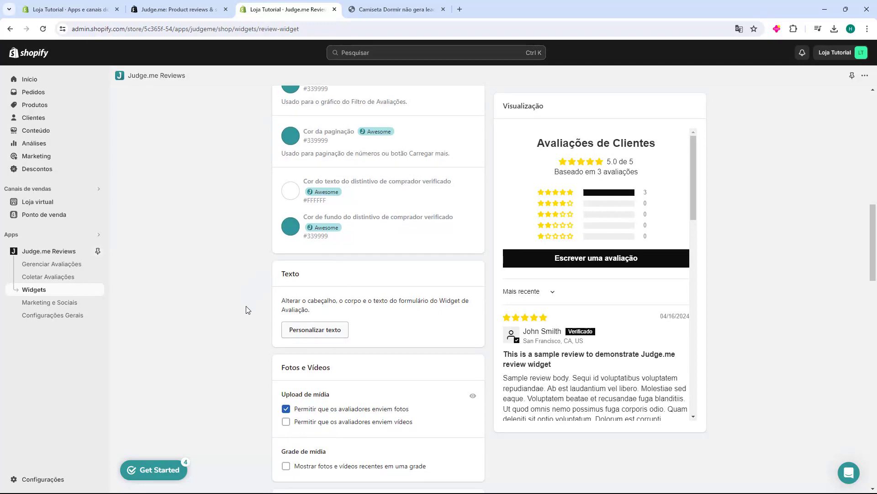
scroll(250, 308, "down", 12)
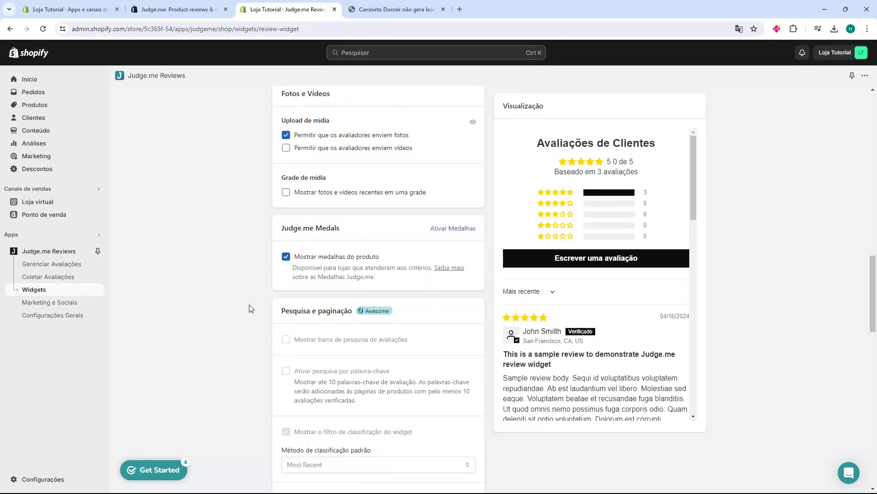
scroll(256, 308, "down", 7)
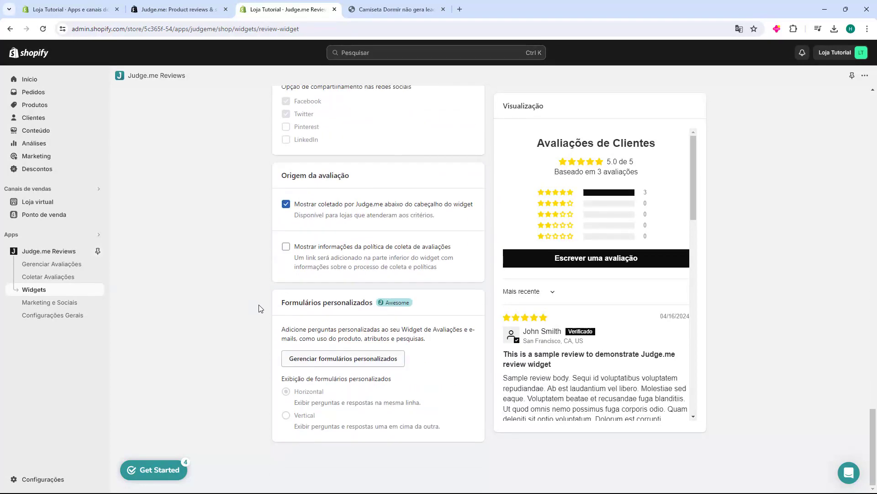
scroll(262, 308, "up", 20)
scroll(275, 310, "up", 12)
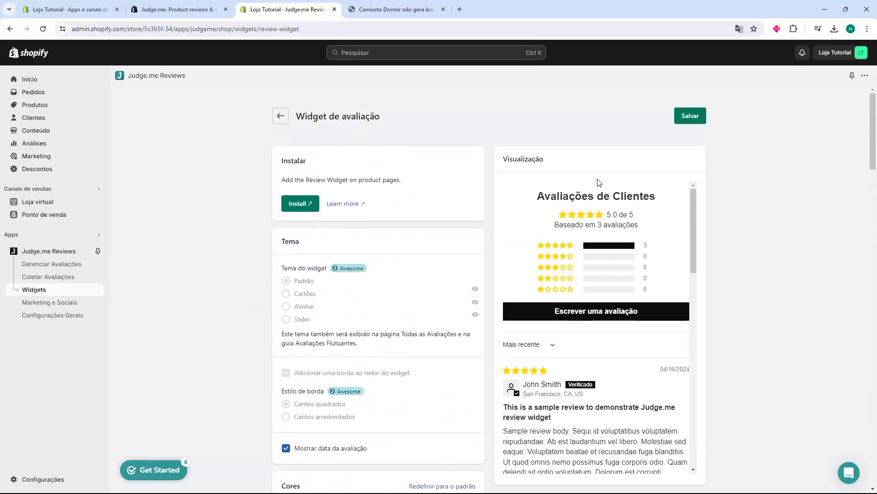
Step: Save the Review Widget settings and reload the Camiseta Dormir não gera leads product page in the online store
left_click(697, 116)
left_click(391, 15)
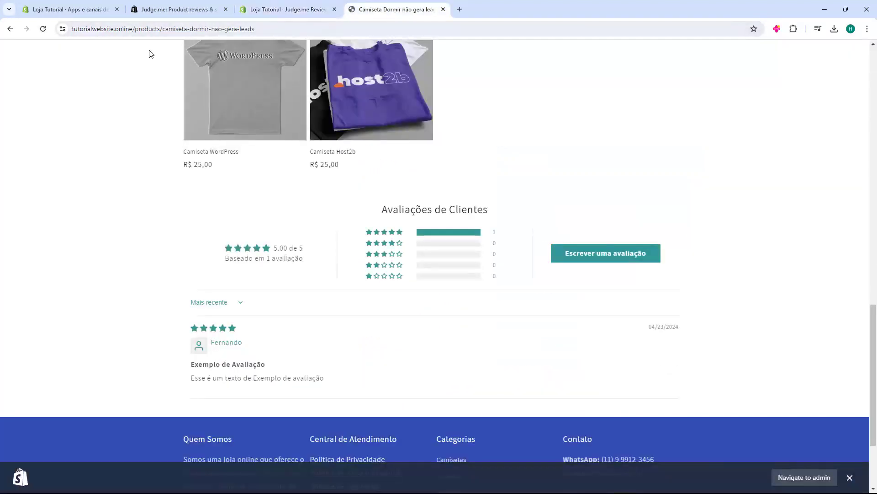
left_click(43, 29)
left_click(497, 169)
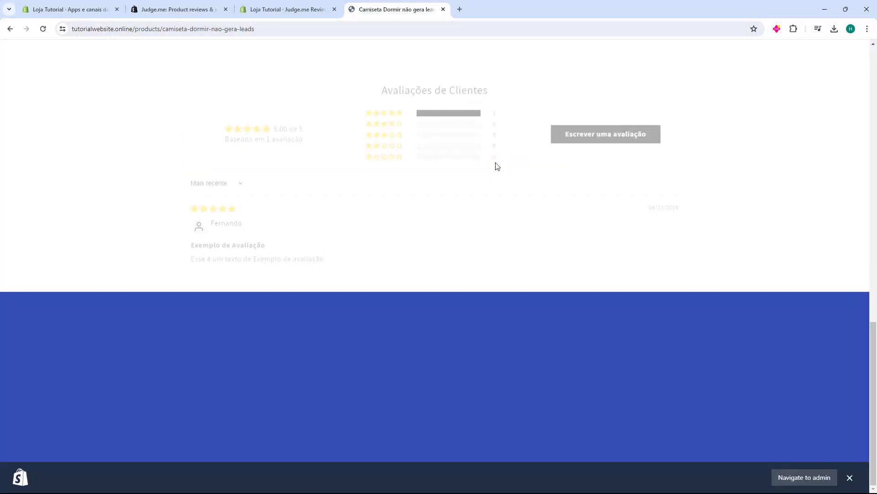
Step: Check the colours of the stars, rating bars and review button in the product page's Avaliações de Clientes section
scroll(327, 300, "down", 1)
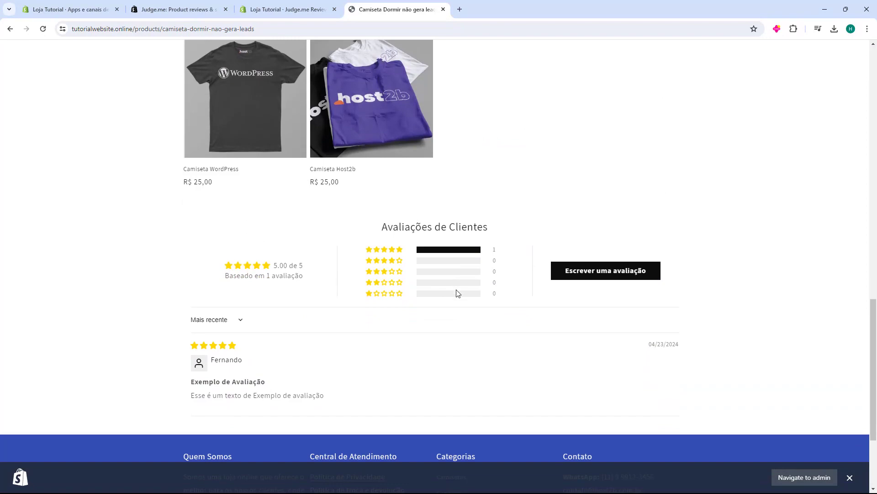
scroll(456, 292, "up", 10)
scroll(544, 143, "down", 5)
scroll(425, 273, "down", 8)
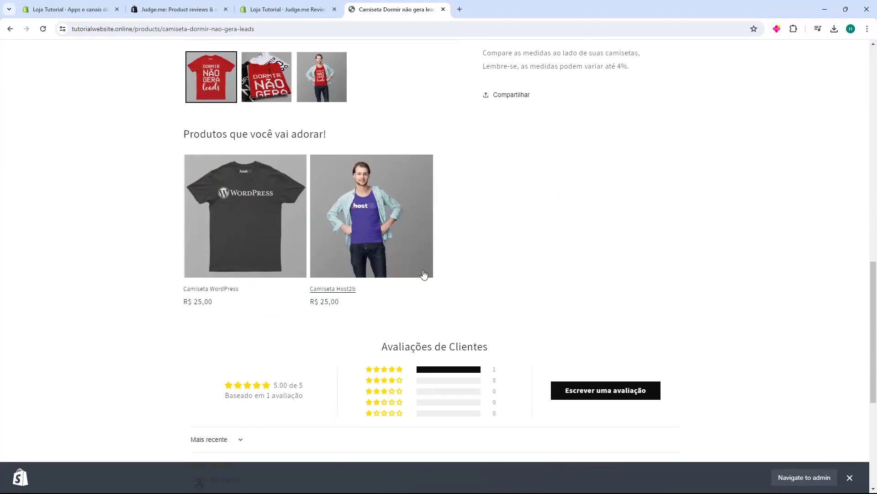
scroll(431, 355, "up", 4)
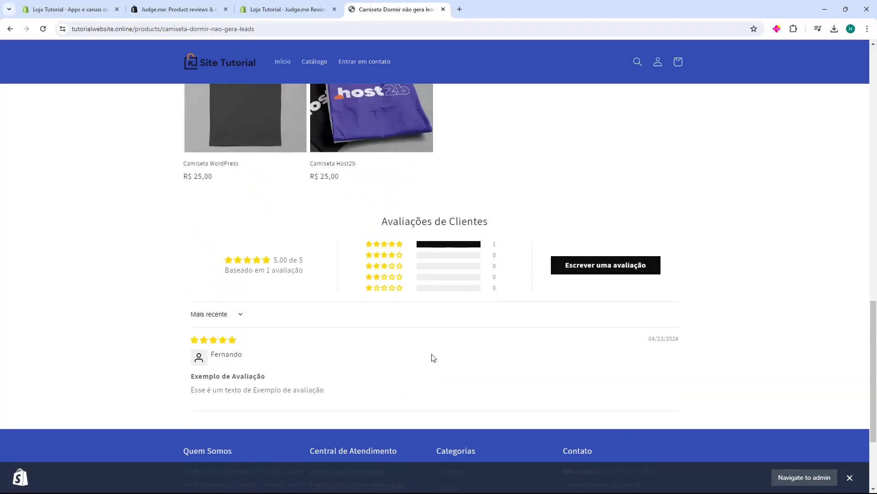